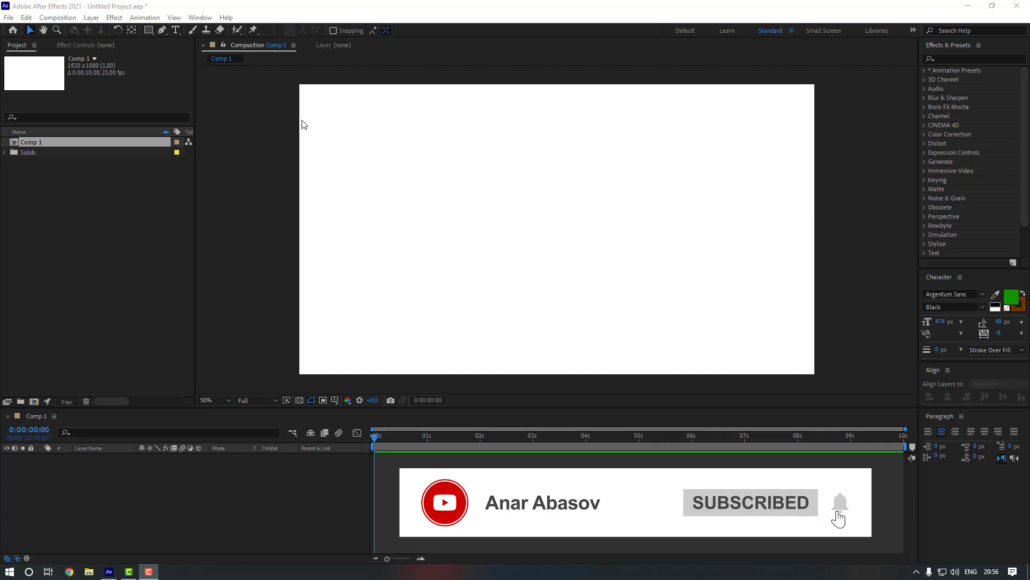
Add a text layer reading "Hello" near the middle of the composition.
left_click(176, 32)
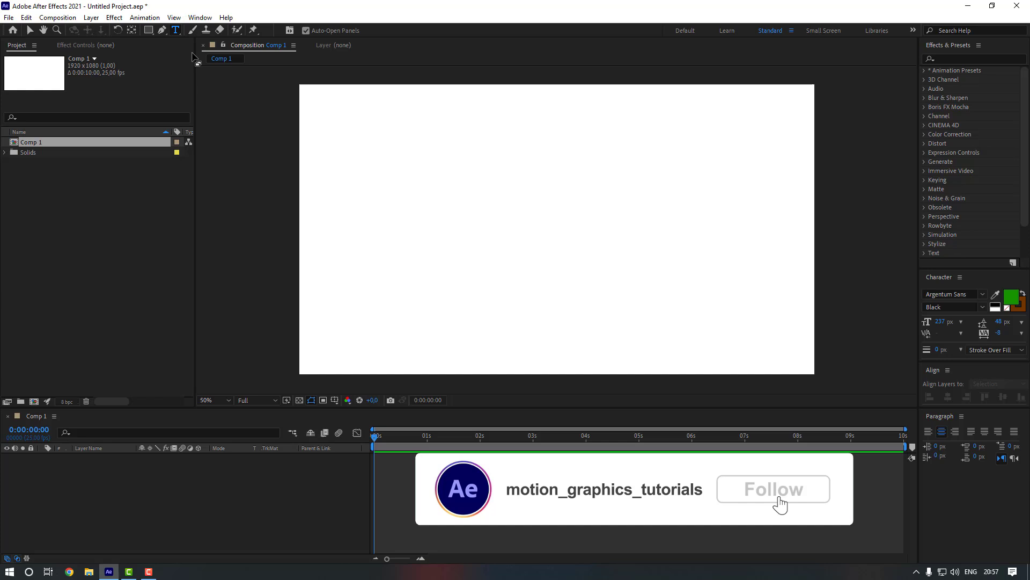
left_click(476, 262)
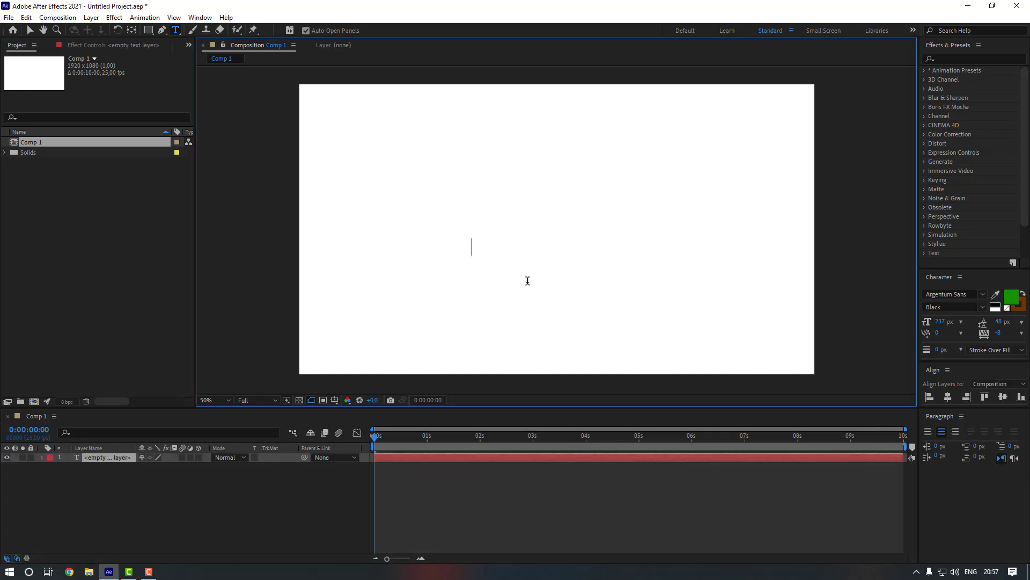
type("Hello")
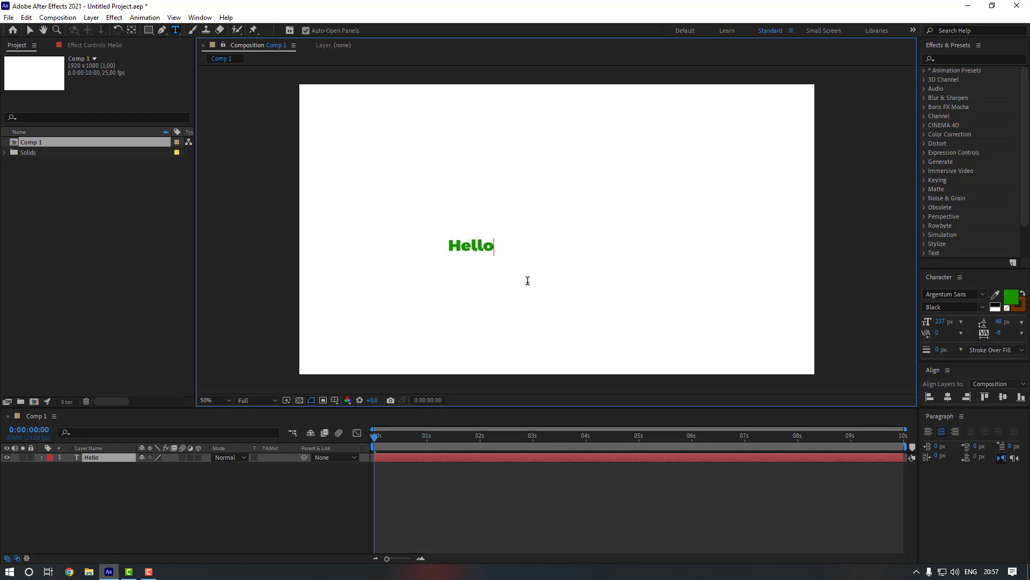
Enlarge the whole Hello text to 428 px and change its fill to dark blue 0C1E7A.
key("ctrl+a")
left_click_drag(939, 327, 959, 326)
left_click(1012, 296)
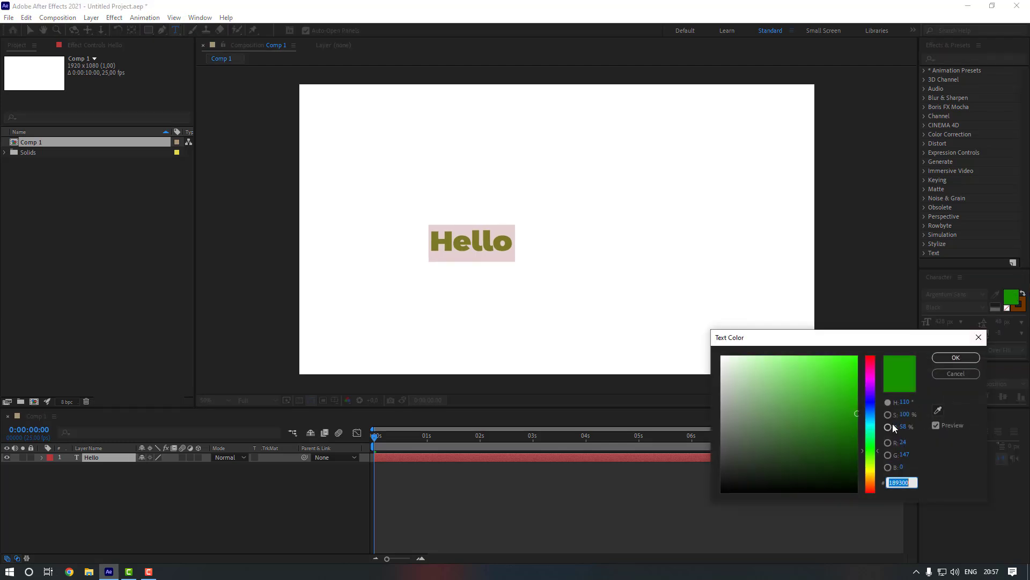
mouse_move(871, 425)
left_mouse_down()
mouse_move(873, 408)
mouse_move(845, 426)
left_mouse_up()
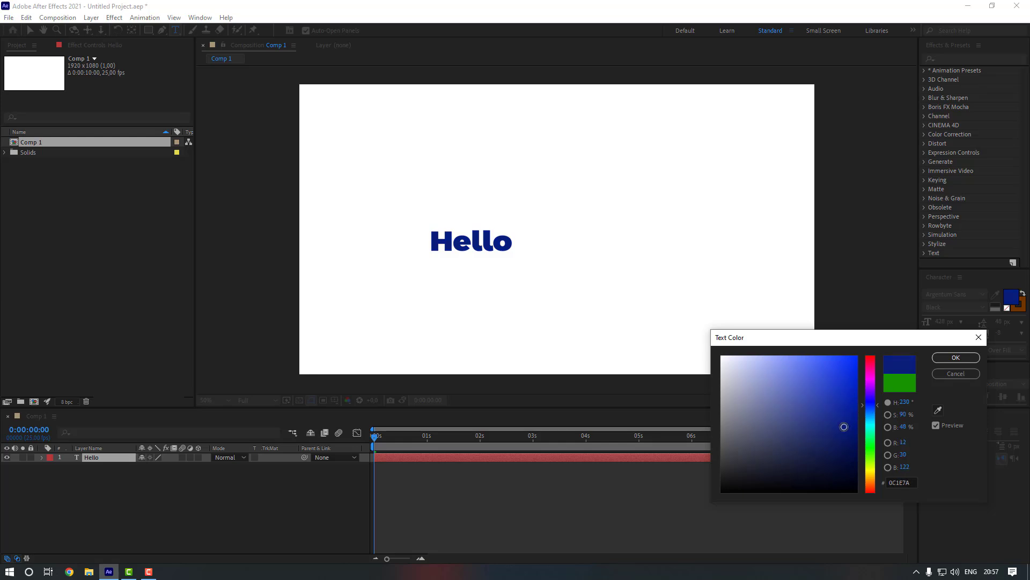
left_click(941, 360)
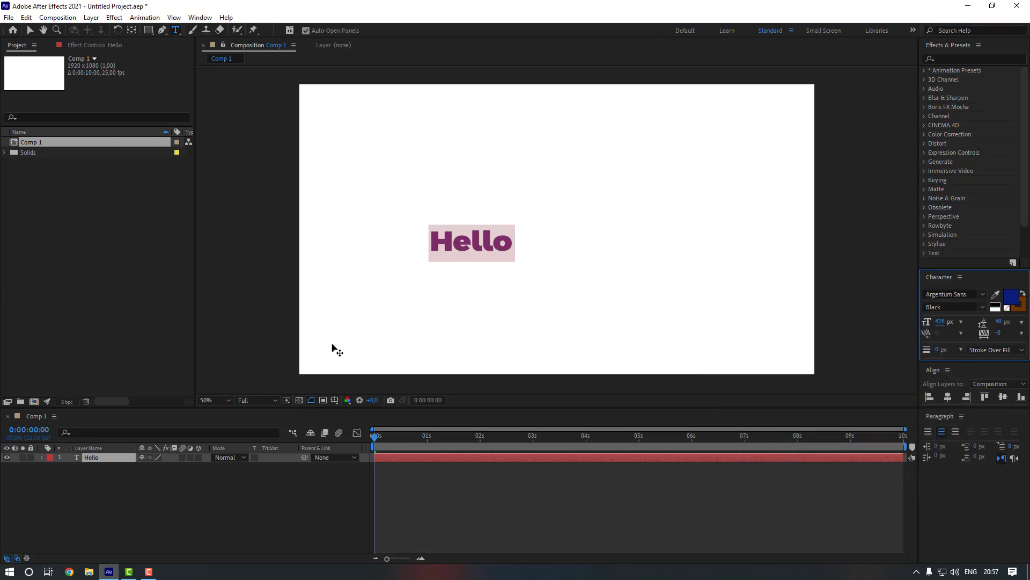
Center the anchor point of the Hello text and align the text horizontally and vertically to the composition's center.
left_click(31, 30)
left_click_drag(496, 253, 567, 242)
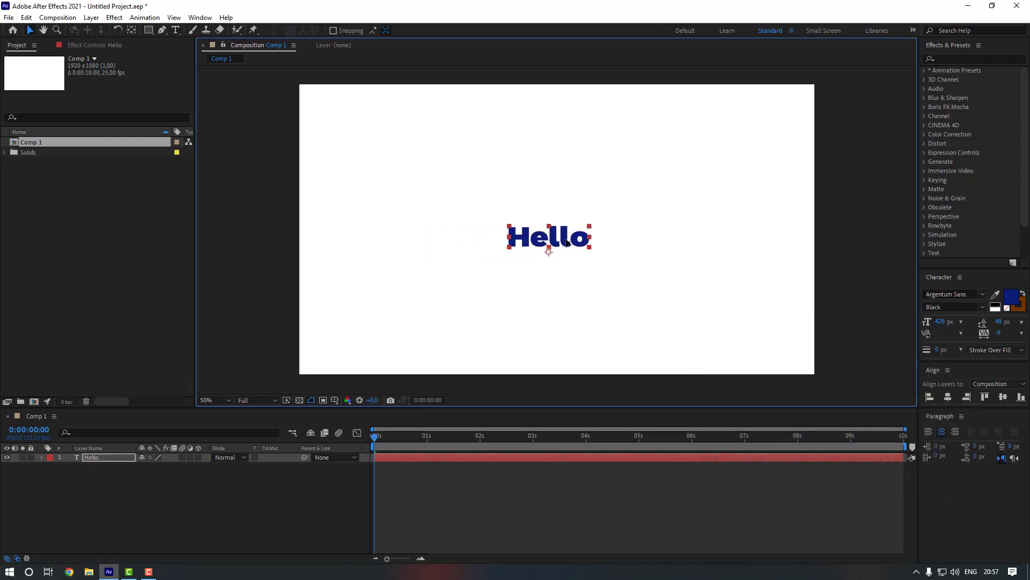
left_click(131, 31)
key("ctrl+alt+Home")
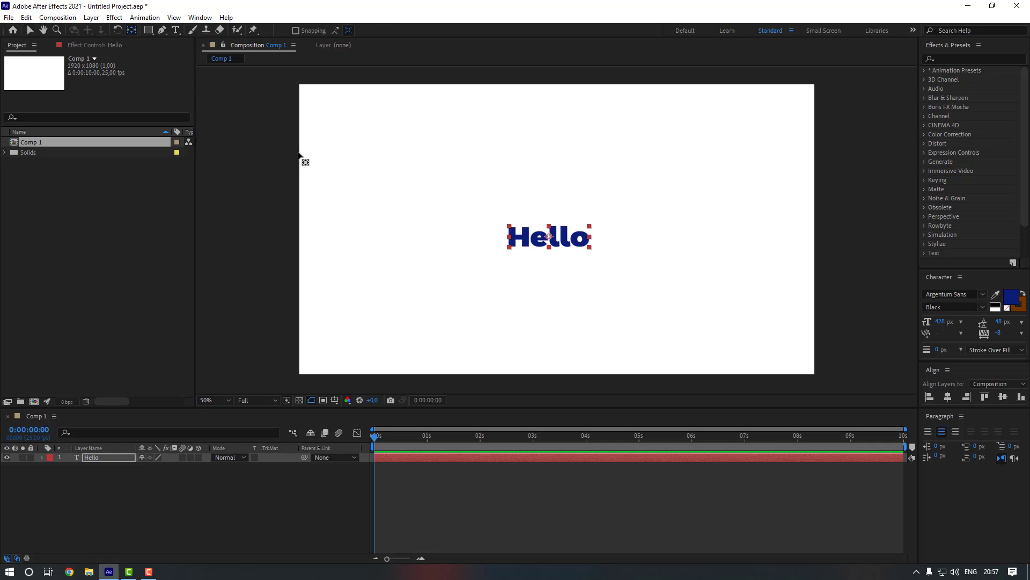
left_click(948, 397)
left_click(1002, 398)
Add a Position text animator to the Hello layer.
left_click(98, 457)
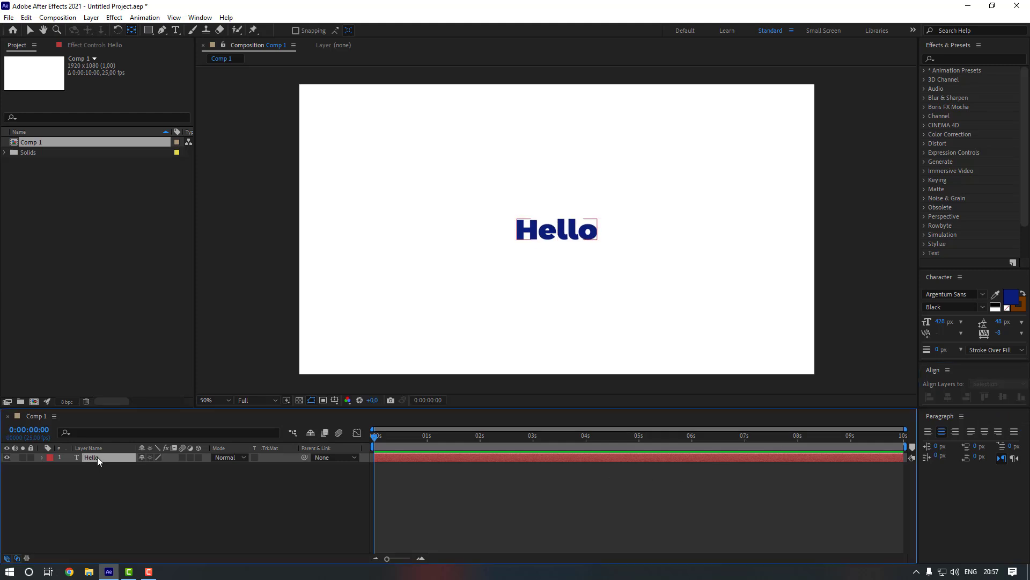
left_click(42, 457)
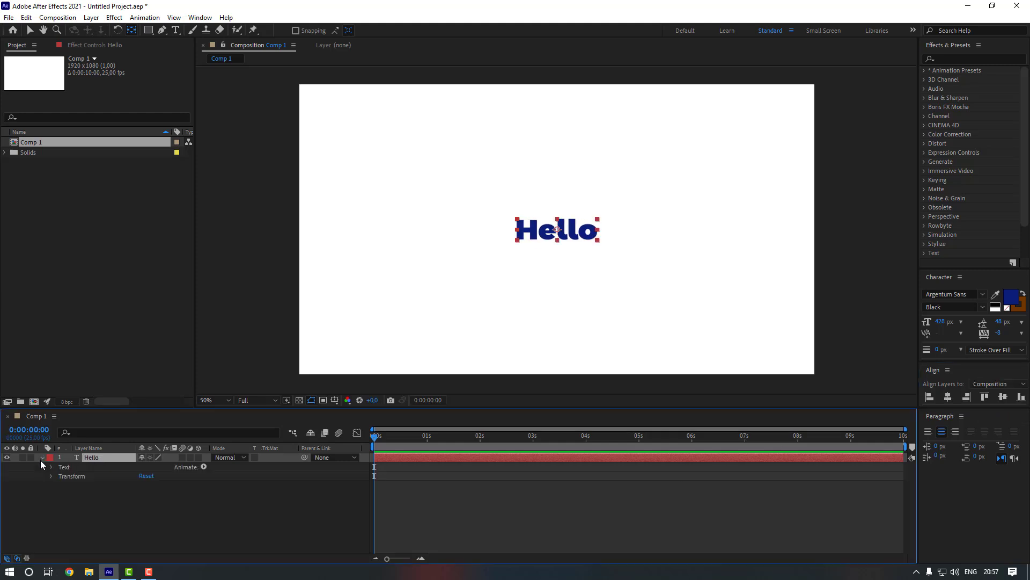
left_click(51, 467)
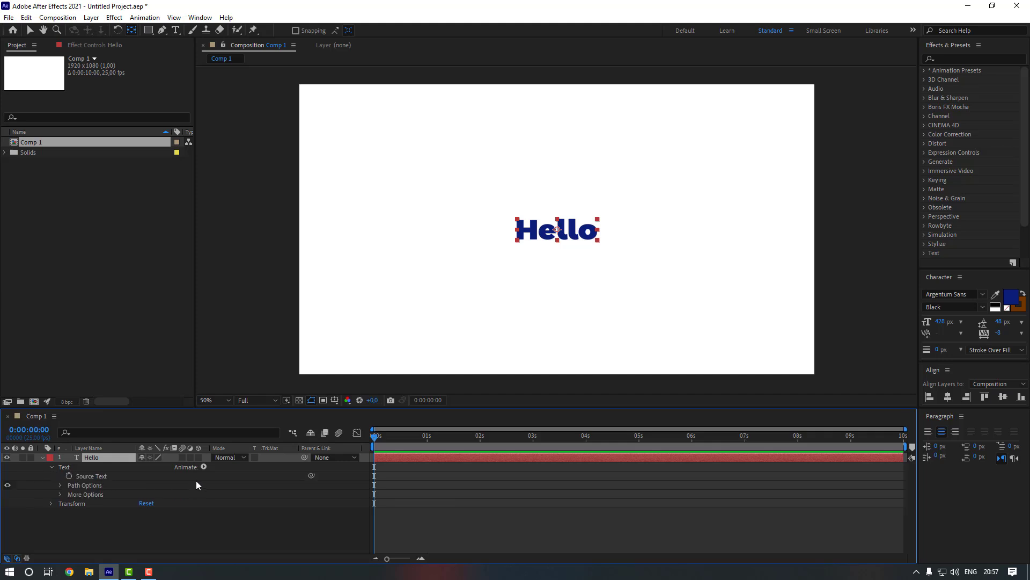
left_click(203, 466)
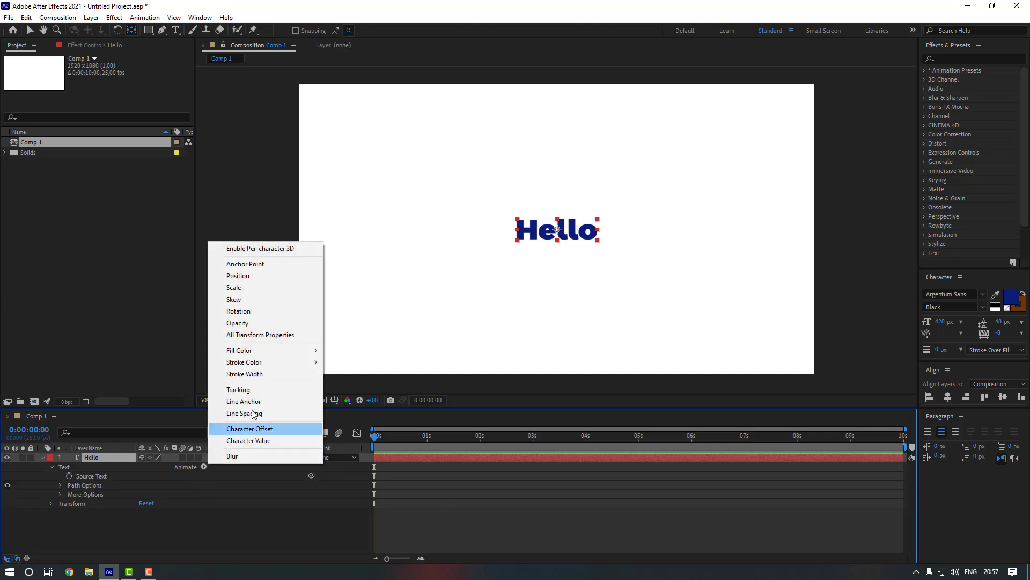
left_click(263, 276)
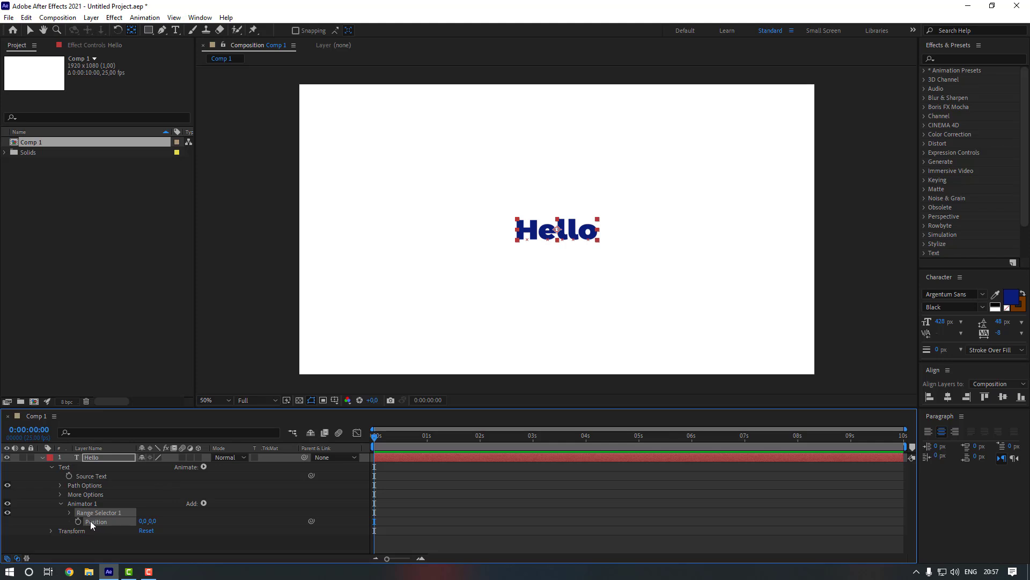
left_click_drag(152, 522, 209, 522)
key("ctrl+z")
Draw a rectangular mask closely around the Hello text on its layer.
left_click(149, 31)
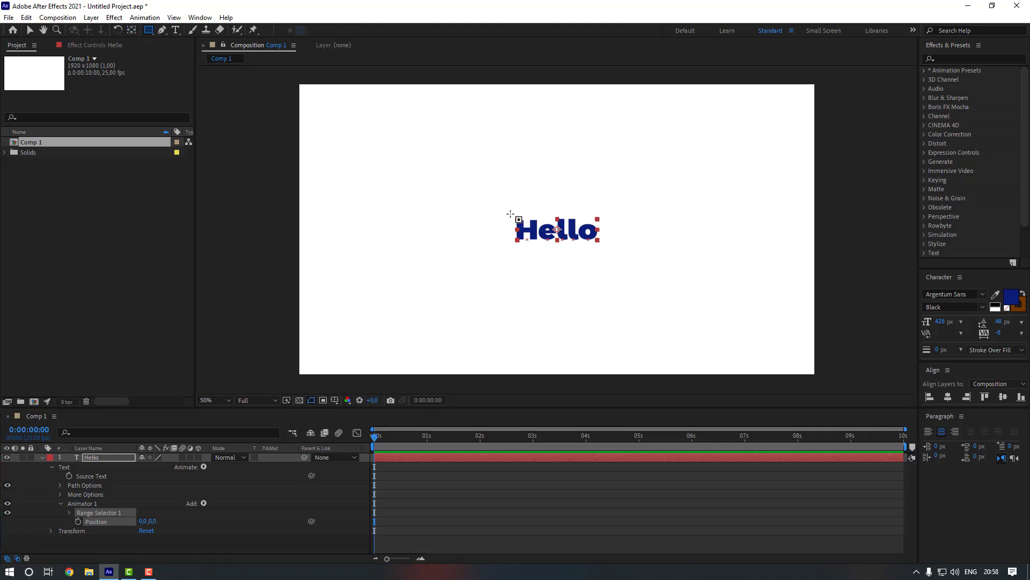
left_click_drag(510, 213, 602, 243)
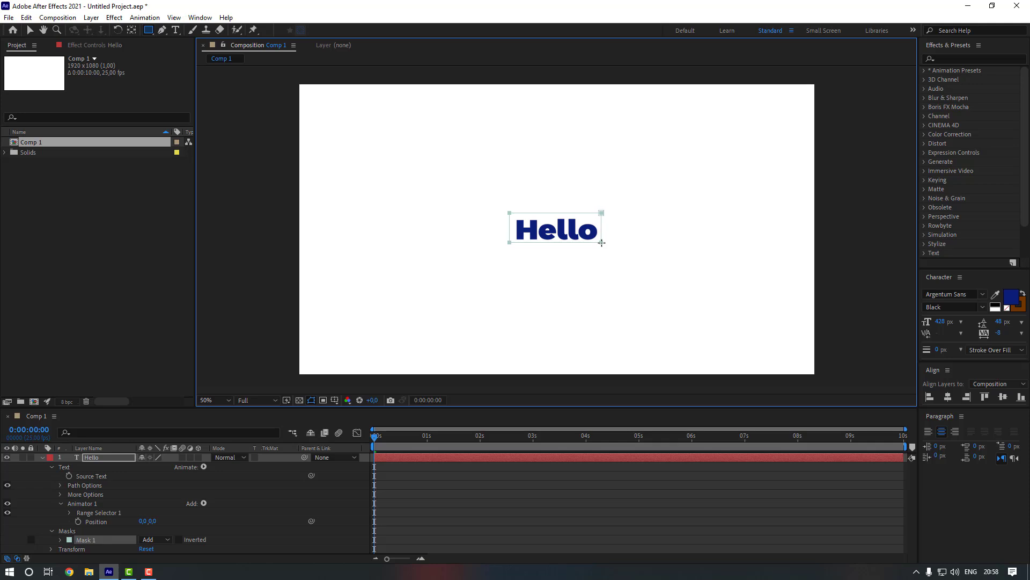
left_click(67, 522)
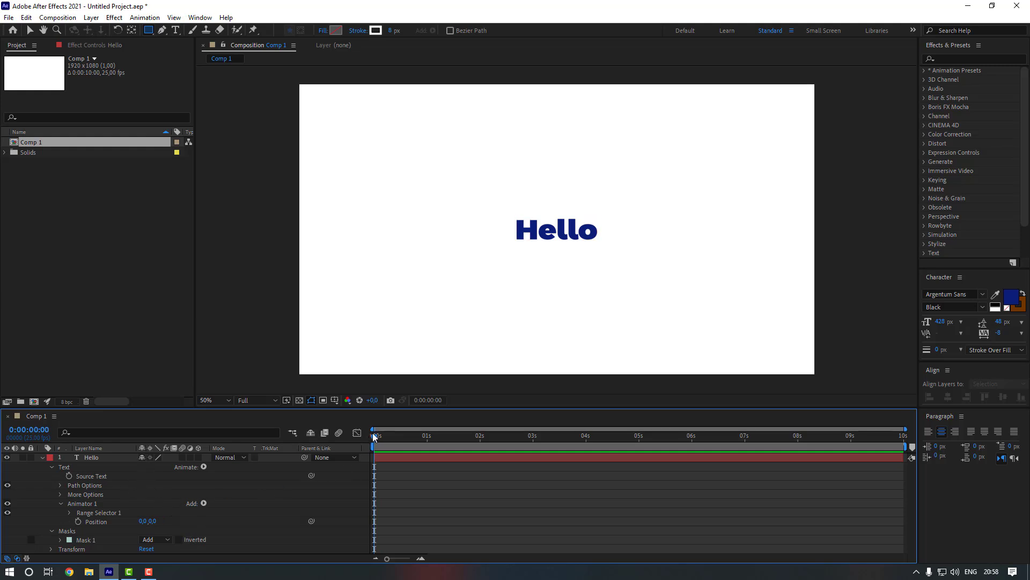
Keyframe the animator's Position at the first frame and set it to 0, 104 so the text sits below the mask.
left_click(84, 523)
left_click(78, 522)
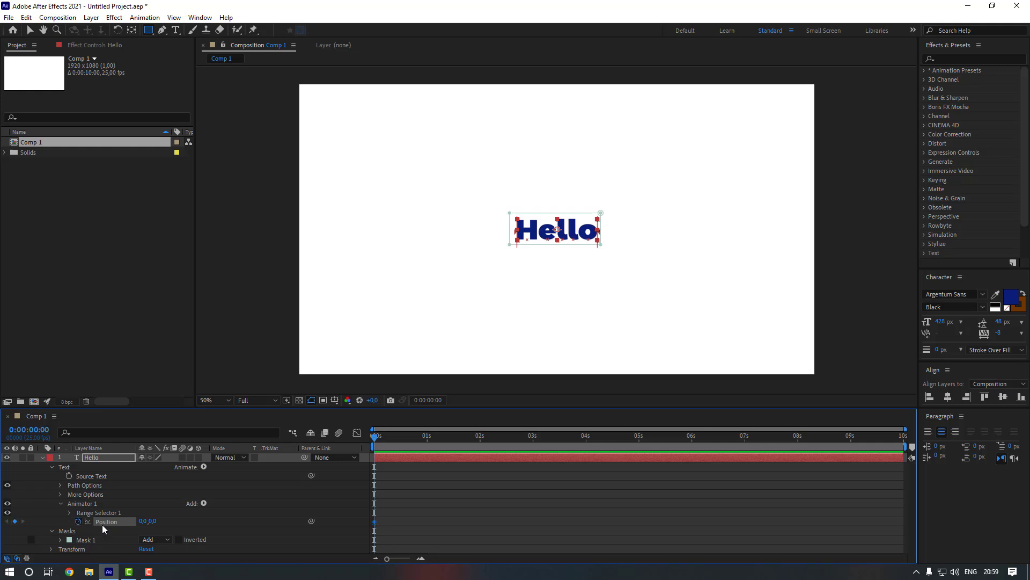
left_click_drag(154, 521, 251, 508)
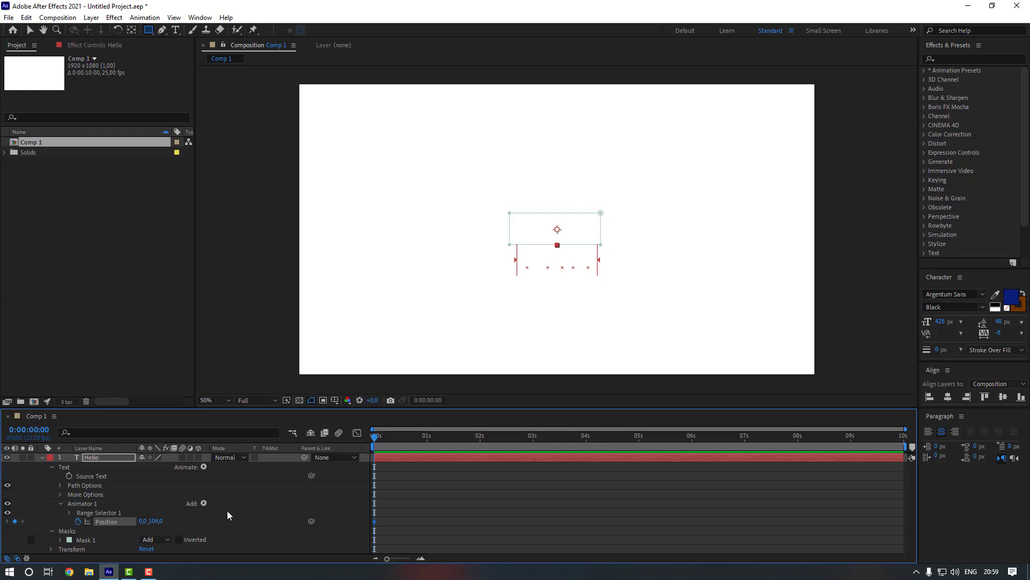
Set the animator's vertical Position to 0 at frame 10 and preview the text reveal from the start.
key("shift+Page_Down")
left_click(157, 521)
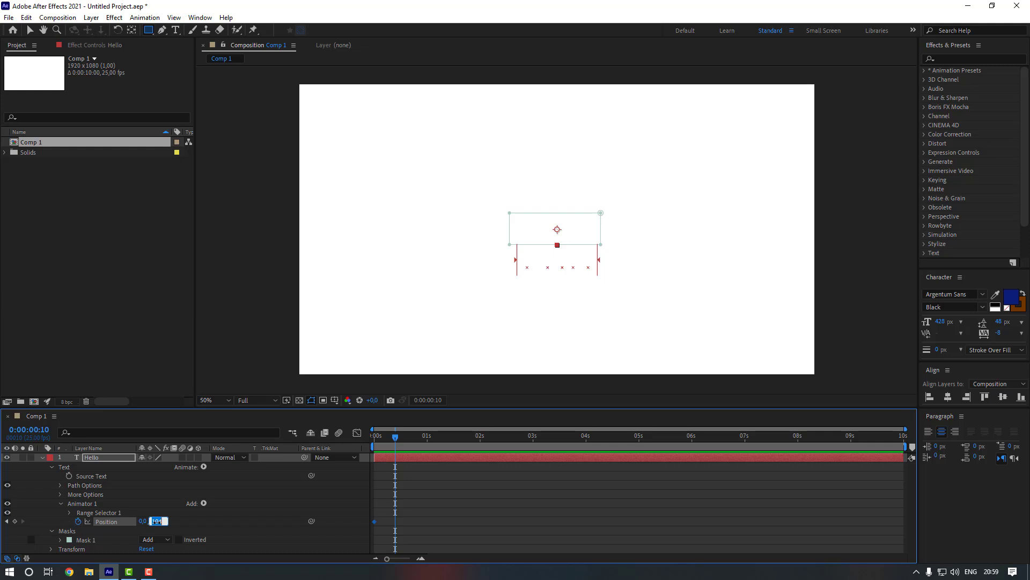
type("0")
key("Return")
left_click(266, 485)
key("Home")
key("space")
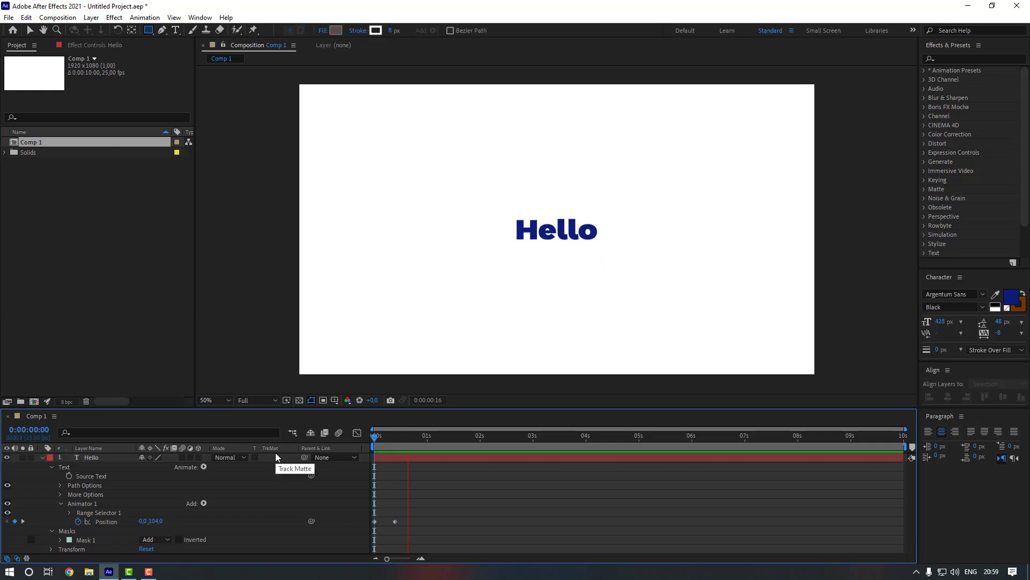
Apply Easy Ease to both Position keyframes of the text animator.
left_click(375, 521)
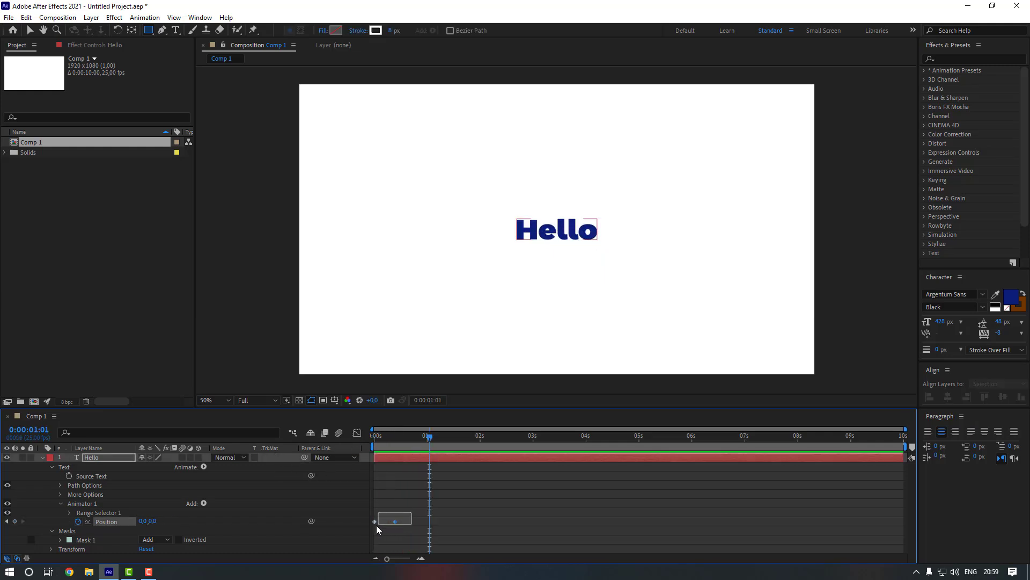
right_click(375, 522)
mouse_move(419, 515)
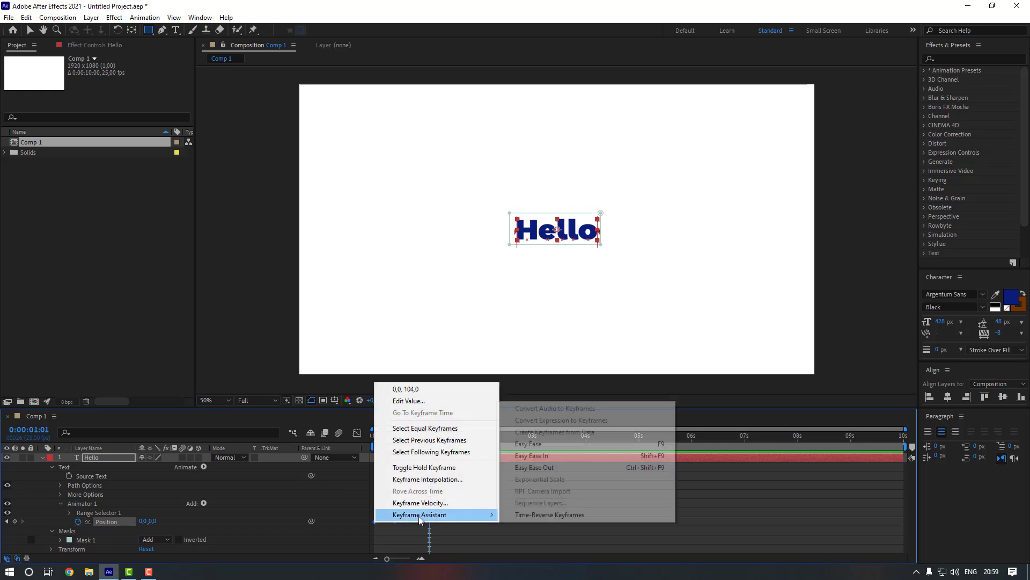
left_click(529, 444)
Raise the incoming influence of the last Position keyframe to 100% in the speed graph and return to the keyframe view.
left_click(357, 433)
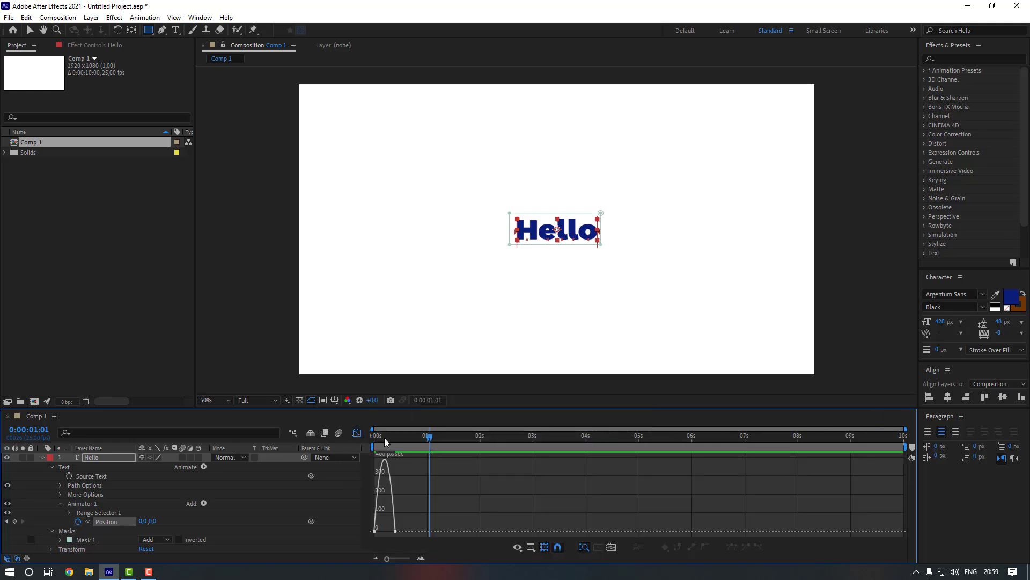
key("equal")
key("equal")
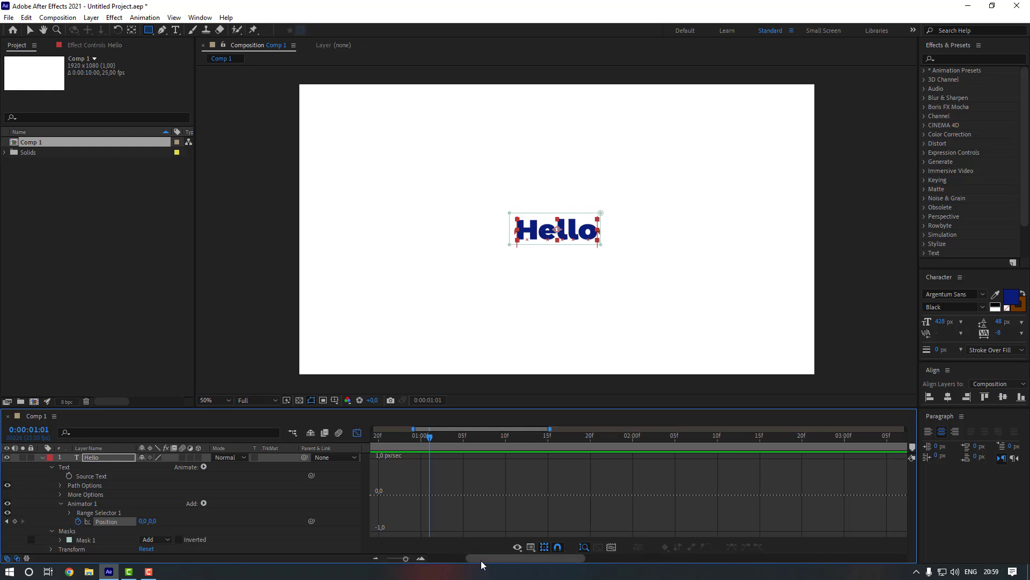
left_click_drag(481, 559, 411, 533)
left_click(459, 531)
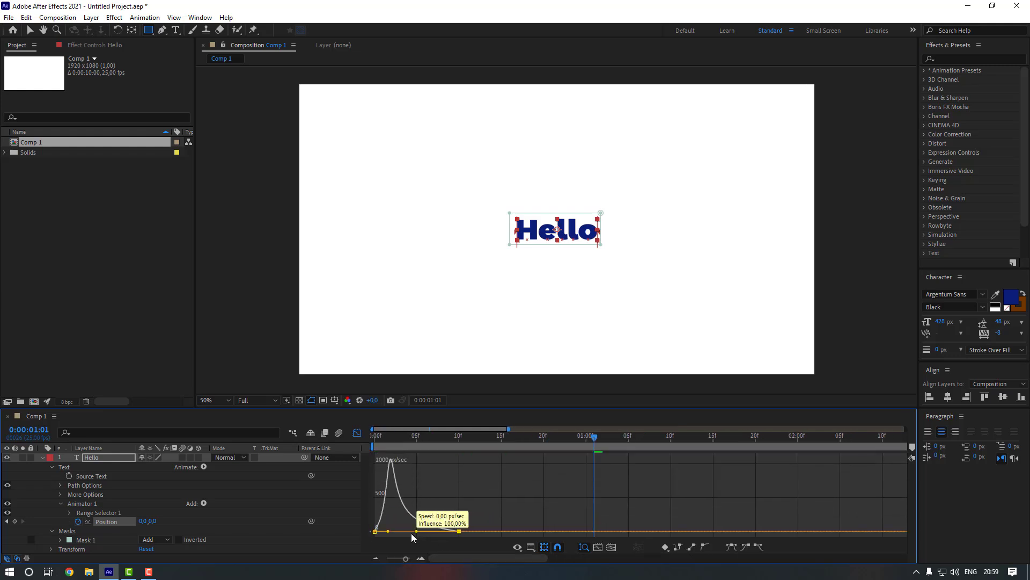
left_click(359, 433)
left_click(536, 514)
key("minus")
key("minus")
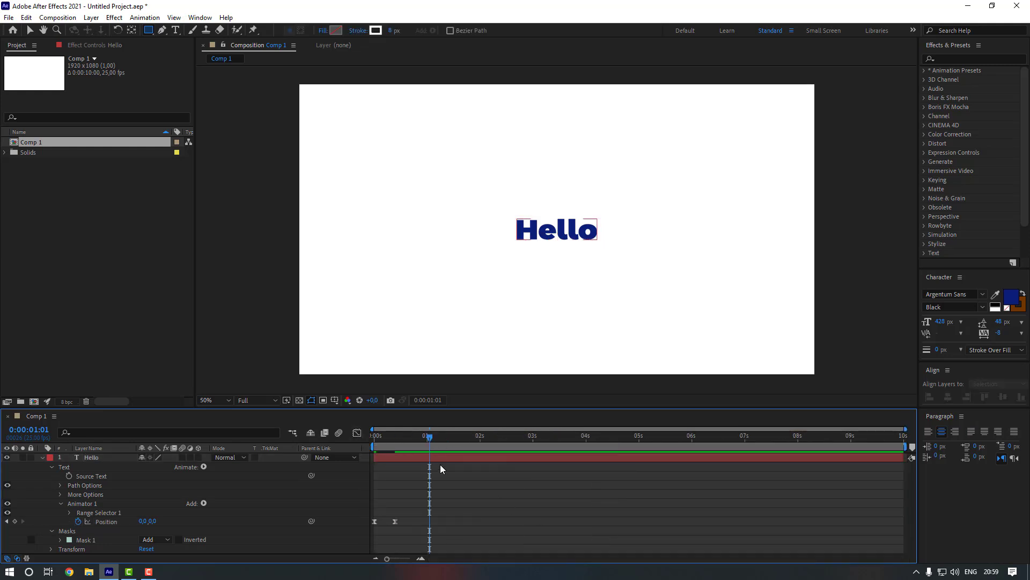
Preview the eased text reveal from the start of the composition.
key("Home")
key("space")
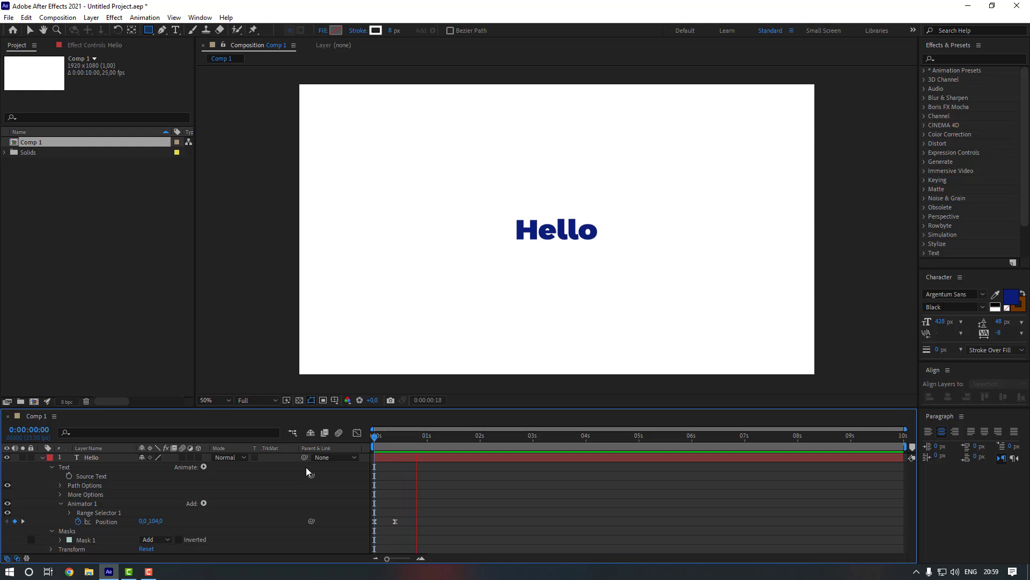
key("space")
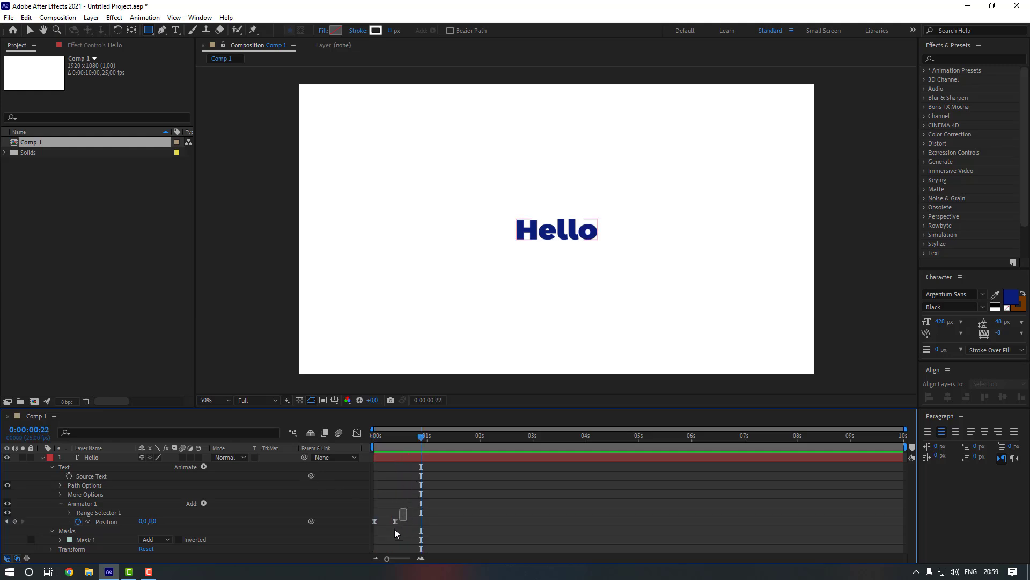
Move the last Position keyframe to about 1 second and preview the slower reveal from the start.
left_click_drag(395, 521, 427, 523)
left_click(452, 519)
left_click_drag(398, 437, 298, 462)
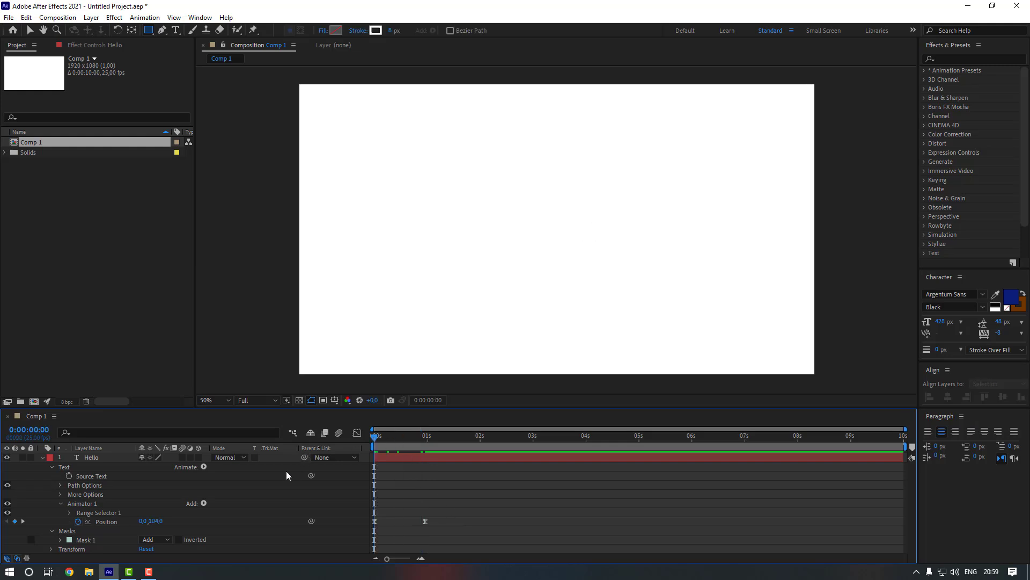
key("space")
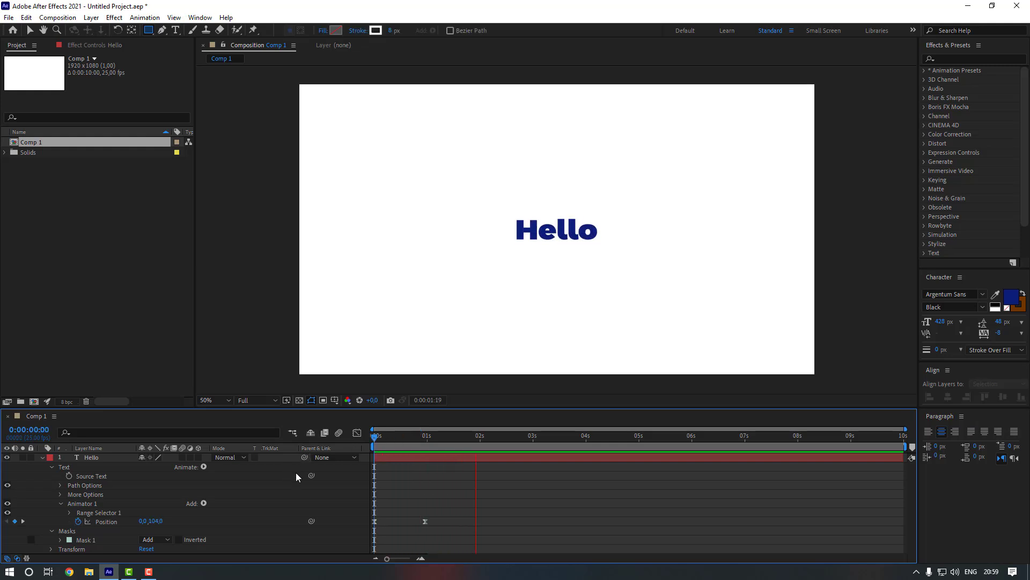
Collapse the Hello layer's properties and shift the layer in time so it starts at about 4.3 seconds.
left_click(48, 464)
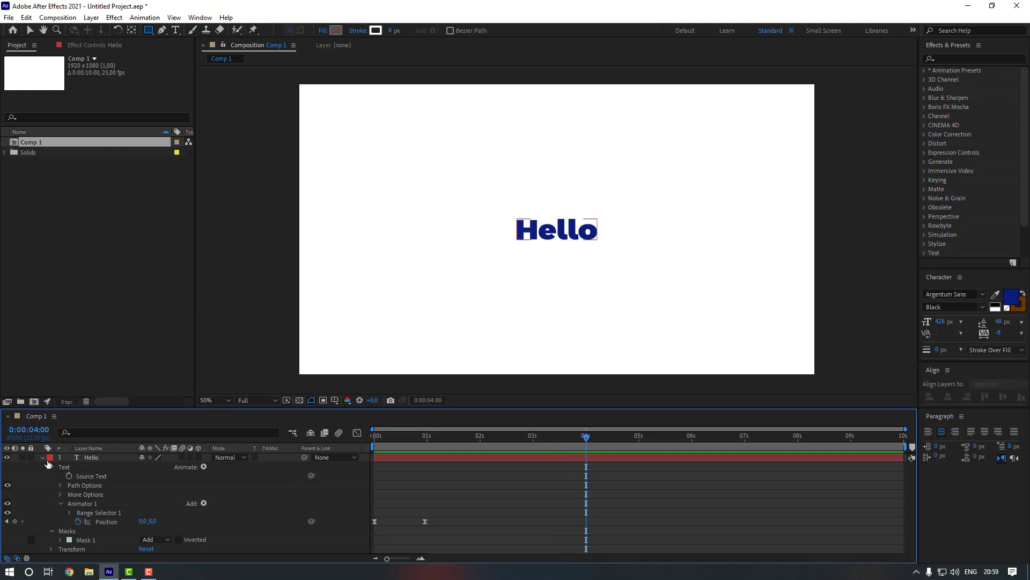
left_click(43, 459)
left_click(91, 474)
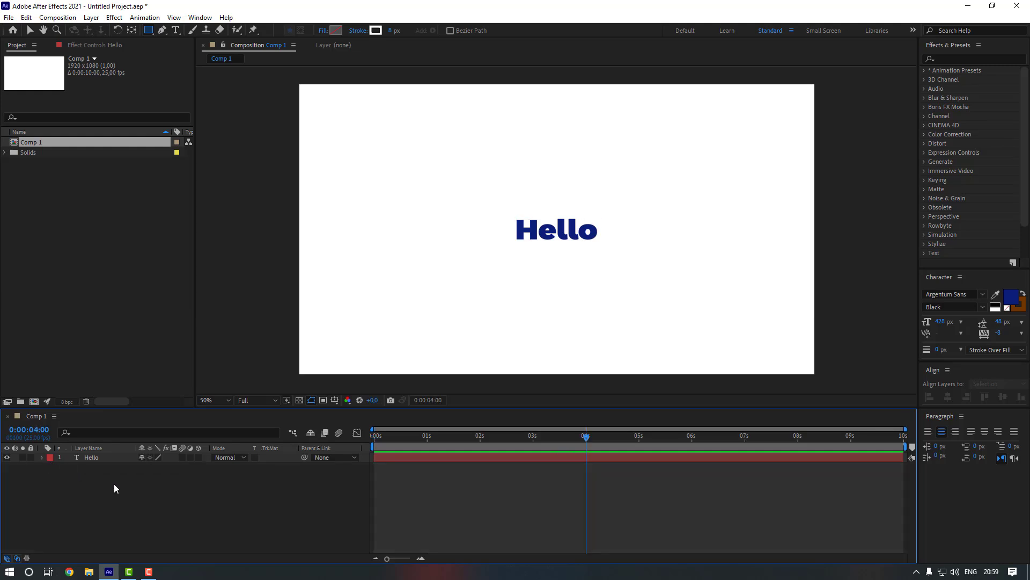
left_click(391, 458)
left_click_drag(390, 457, 611, 459)
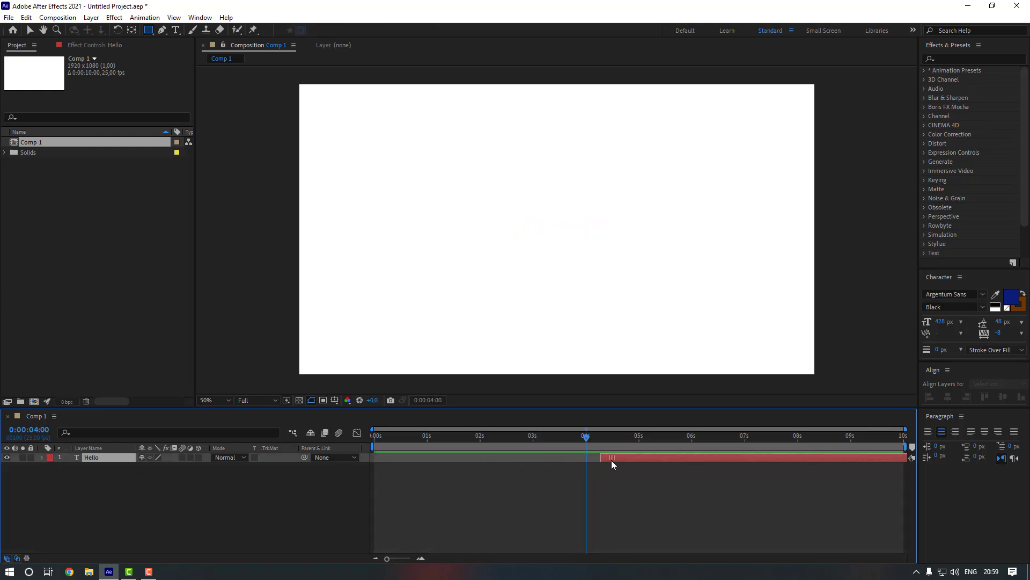
Return to the start of the composition and set the Pen tool's shape fill to None.
left_click(412, 447)
left_click_drag(386, 438, 357, 444)
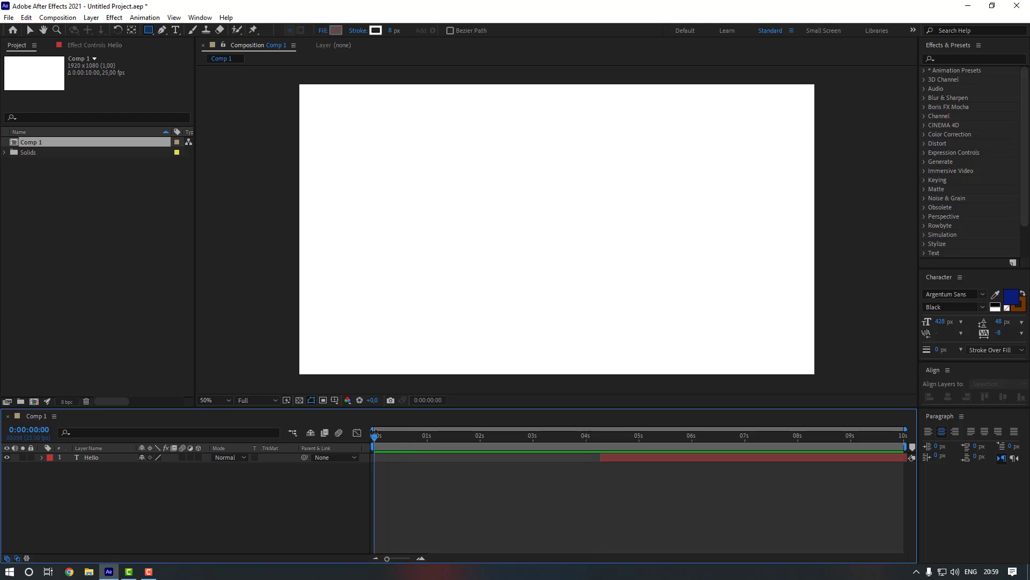
left_click(162, 30)
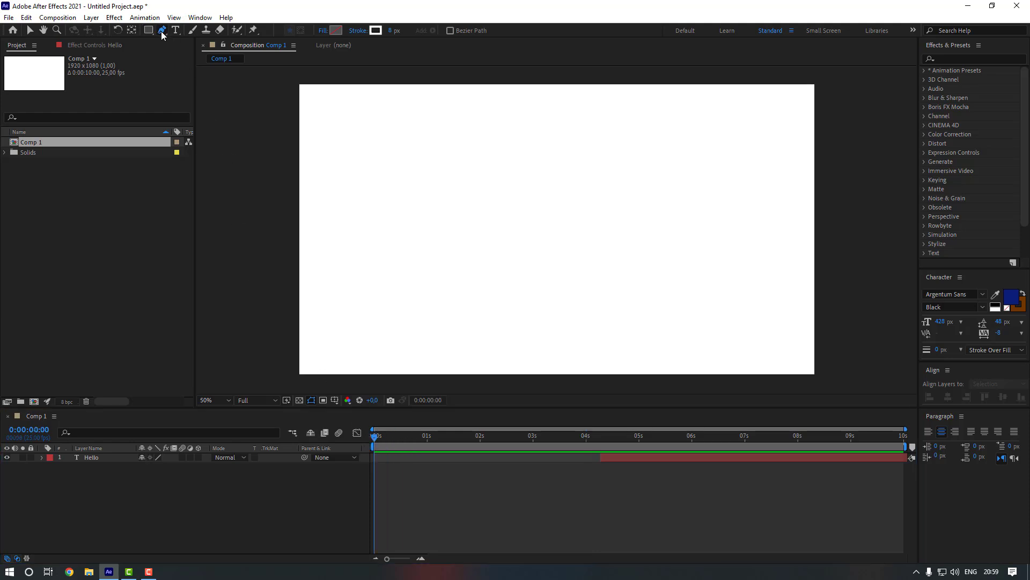
left_click(324, 31)
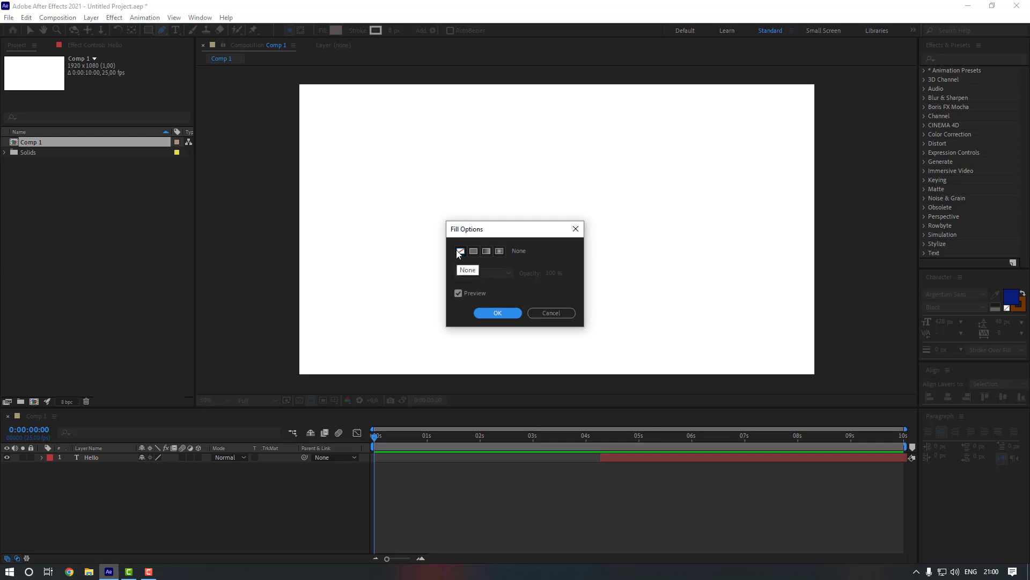
left_click(493, 313)
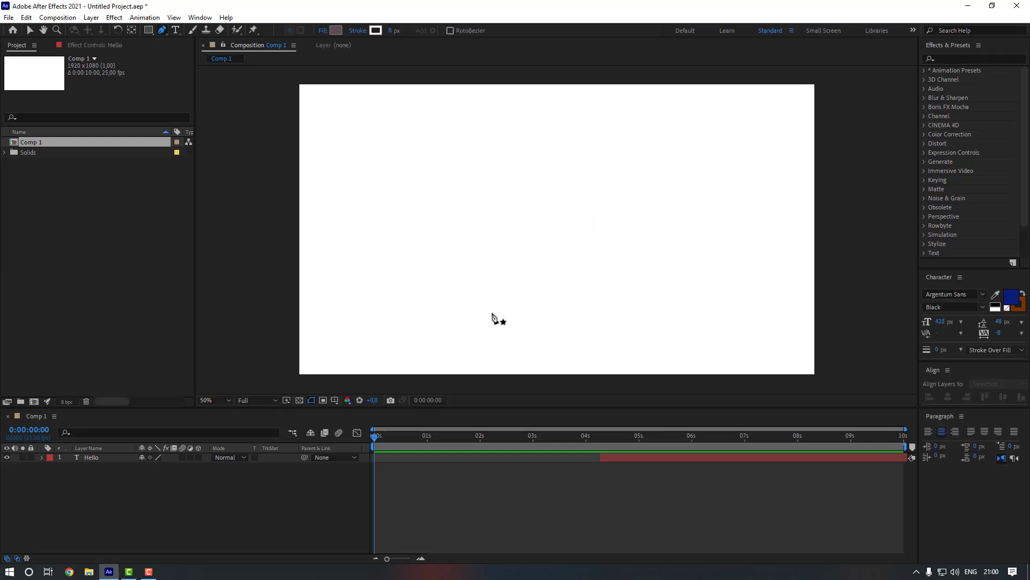
Copy the text colour's hex code and set the shape stroke colour to 0C1E7A.
left_click(375, 31)
key("Return")
left_click(1010, 304)
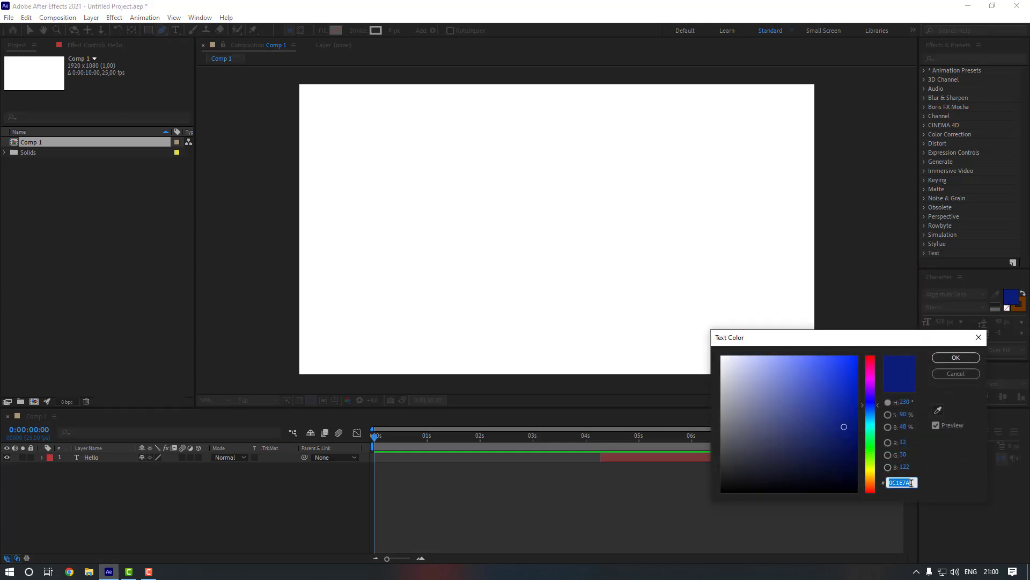
left_click(955, 373)
left_click(375, 31)
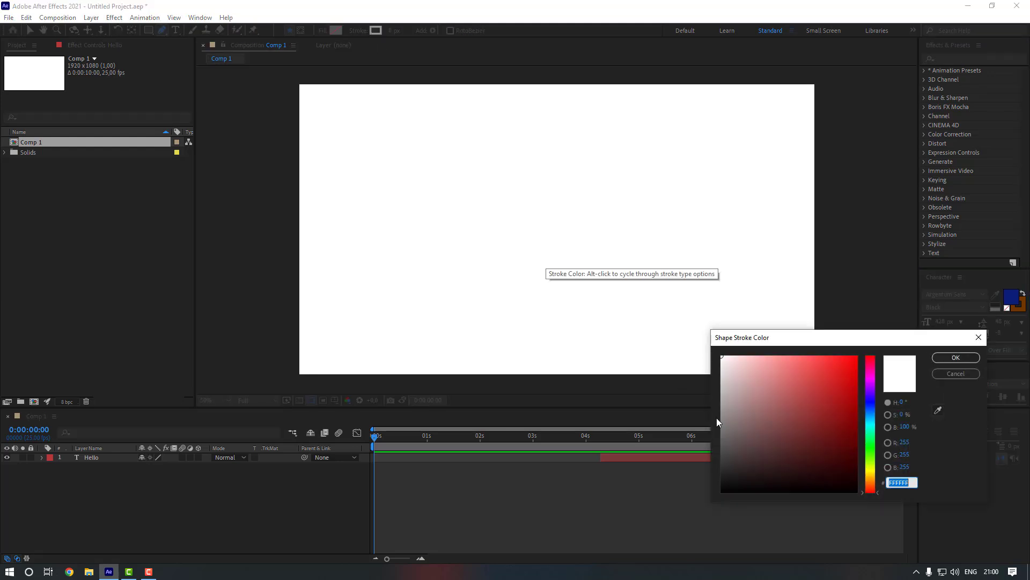
type("0C1E7A")
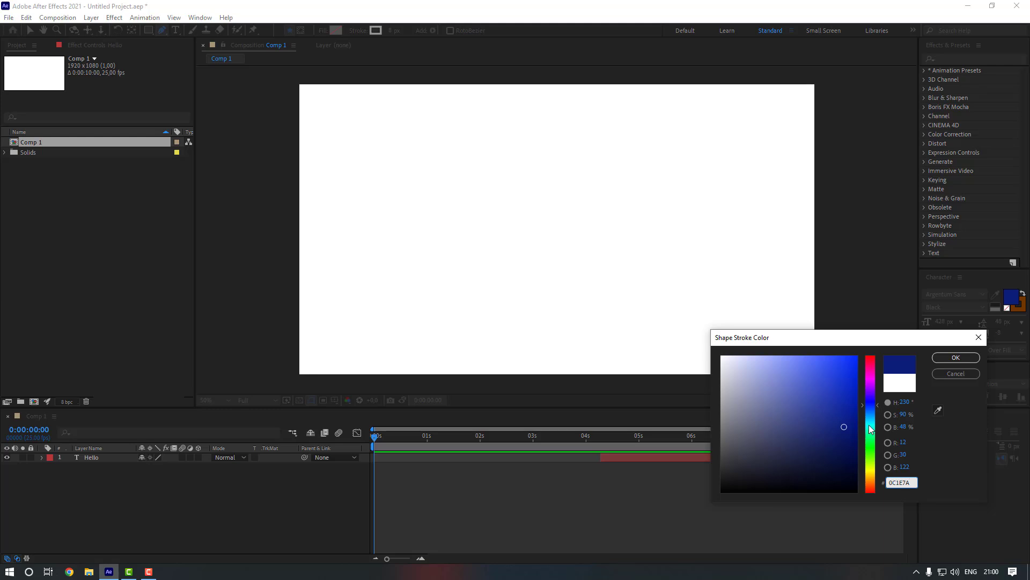
left_click(948, 360)
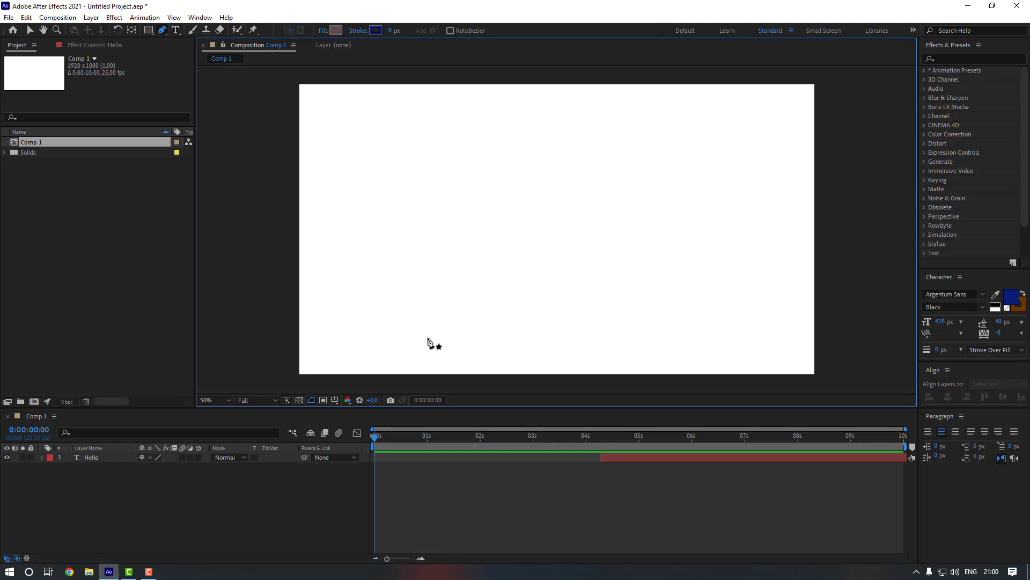
Show the title/action safe guides and start a pen path at the exact centre of the composition.
left_click(335, 401)
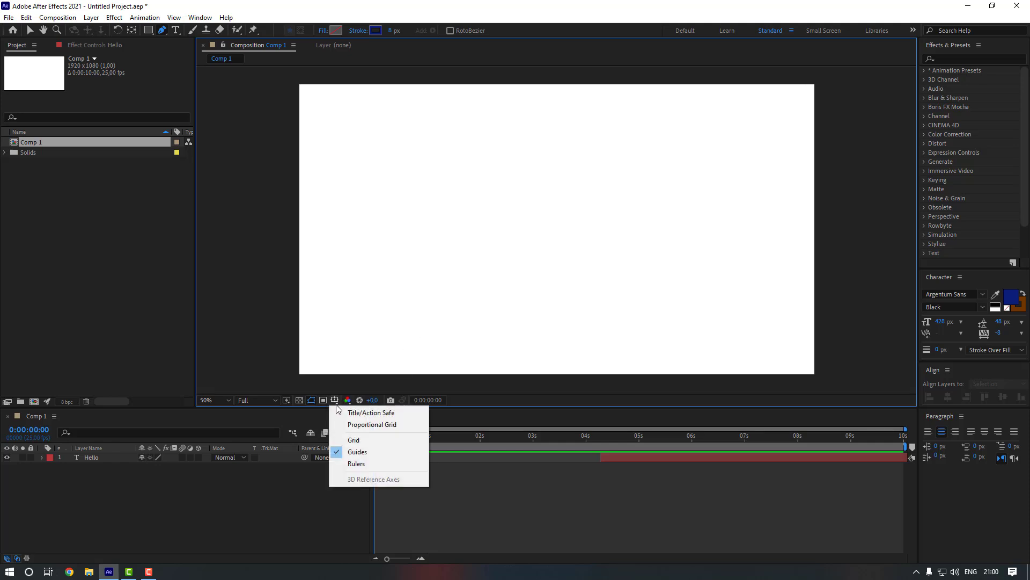
left_click(349, 414)
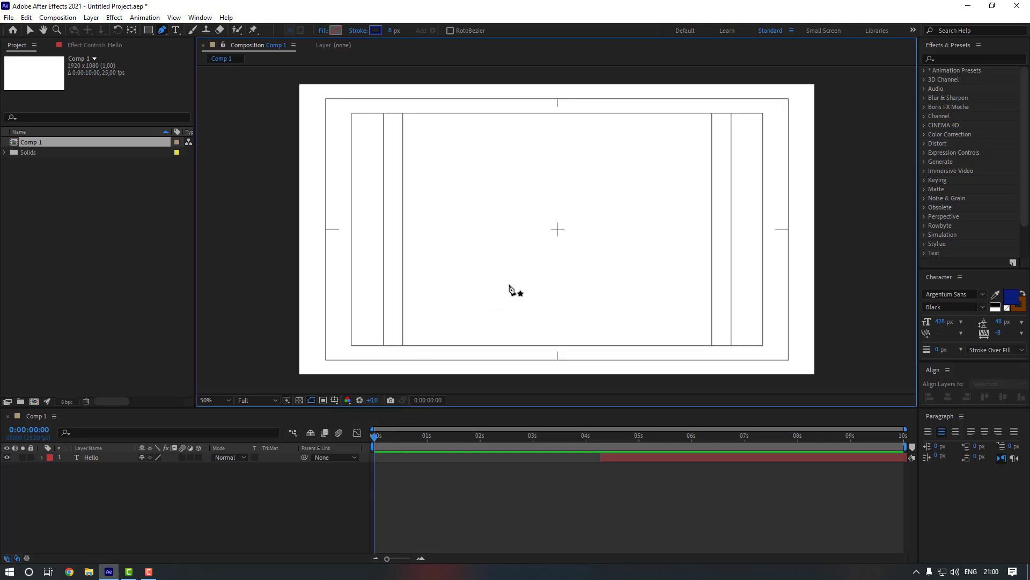
left_click(557, 230)
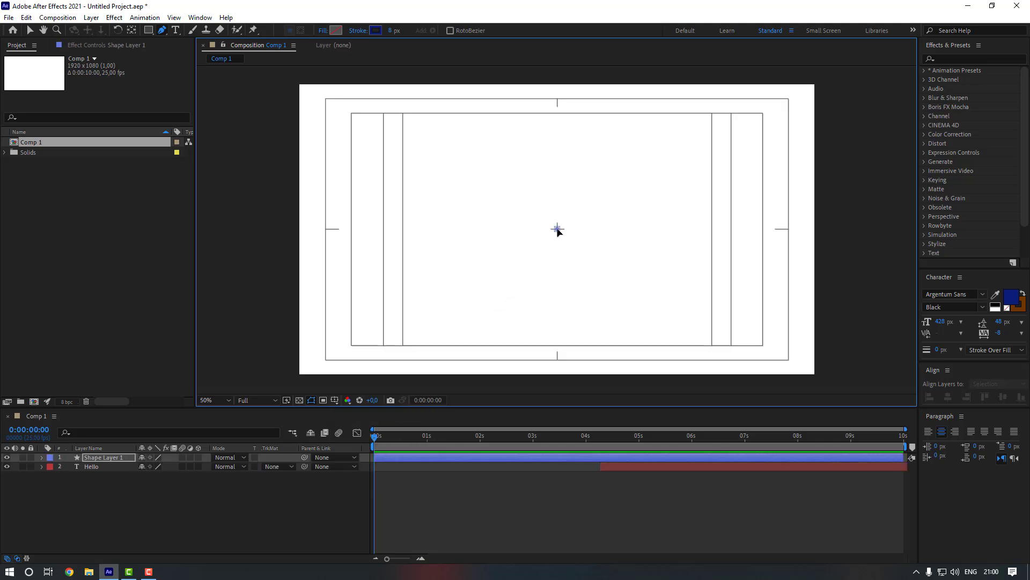
Extend the path with four smooth curve points winding upward beyond the top of the frame, then fit the view and deselect the path.
left_click_drag(589, 214, 585, 221)
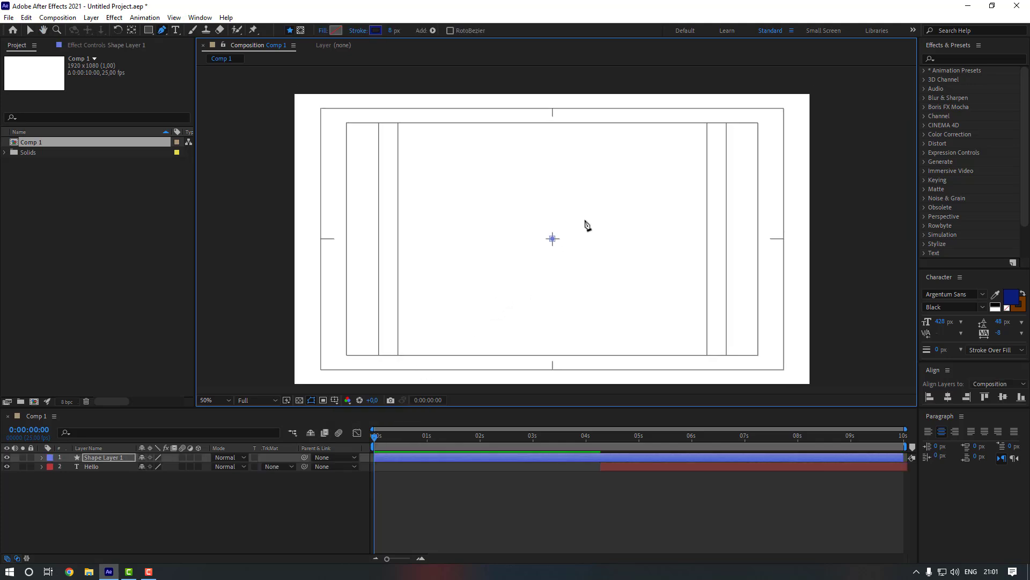
scroll(587, 226, "down", 2)
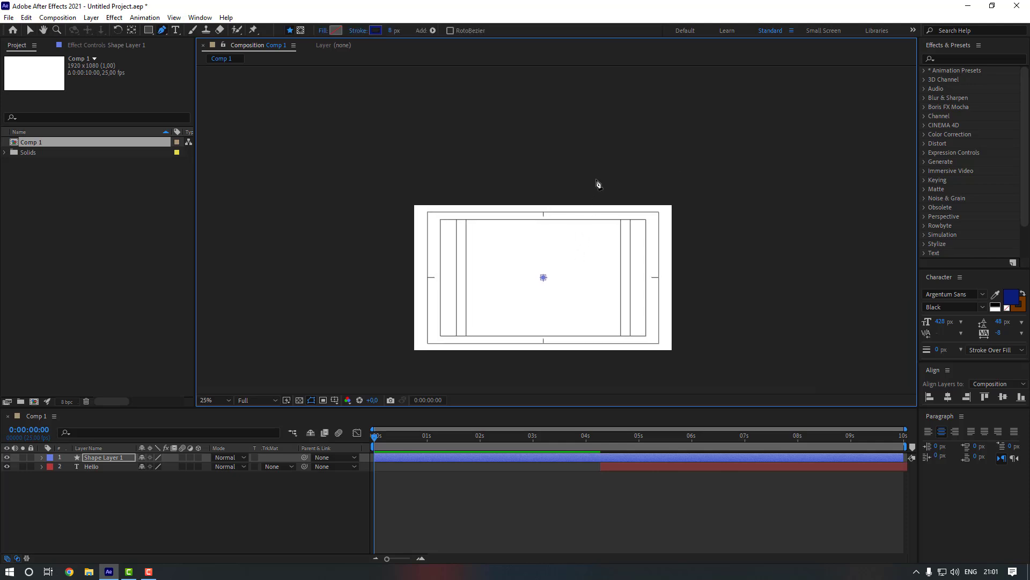
left_click_drag(609, 170, 612, 101)
key("space")
left_click_drag(578, 110, 584, 217)
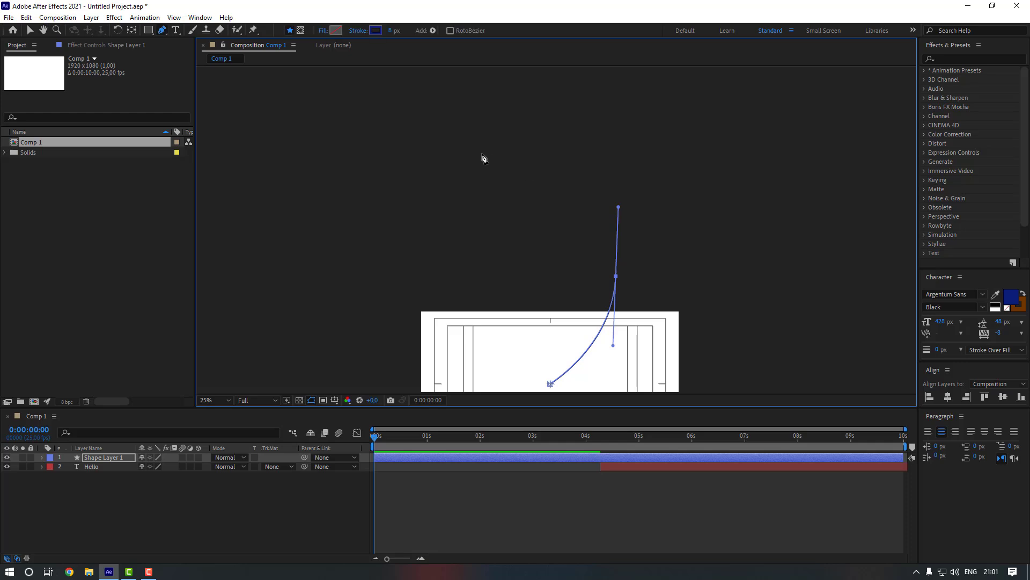
left_click_drag(474, 151, 474, 87)
key("space")
left_click_drag(532, 113, 463, 219)
left_click_drag(562, 167, 566, 105)
key("space")
left_click_drag(522, 133, 502, 103)
key("space")
left_click_drag(507, 253, 513, 216)
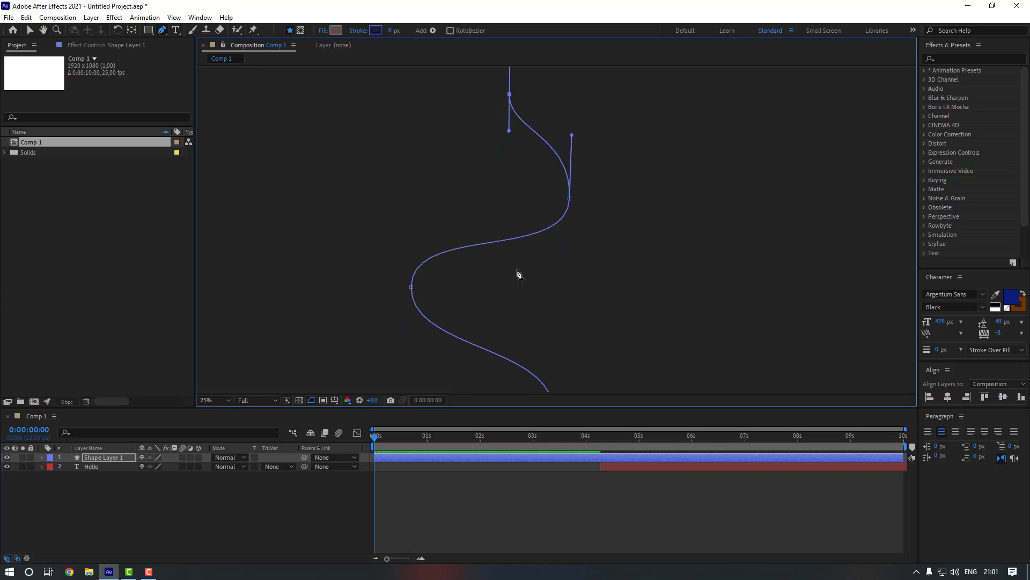
key("space")
left_click_drag(521, 257, 529, 225)
left_click_drag(522, 331, 530, 285)
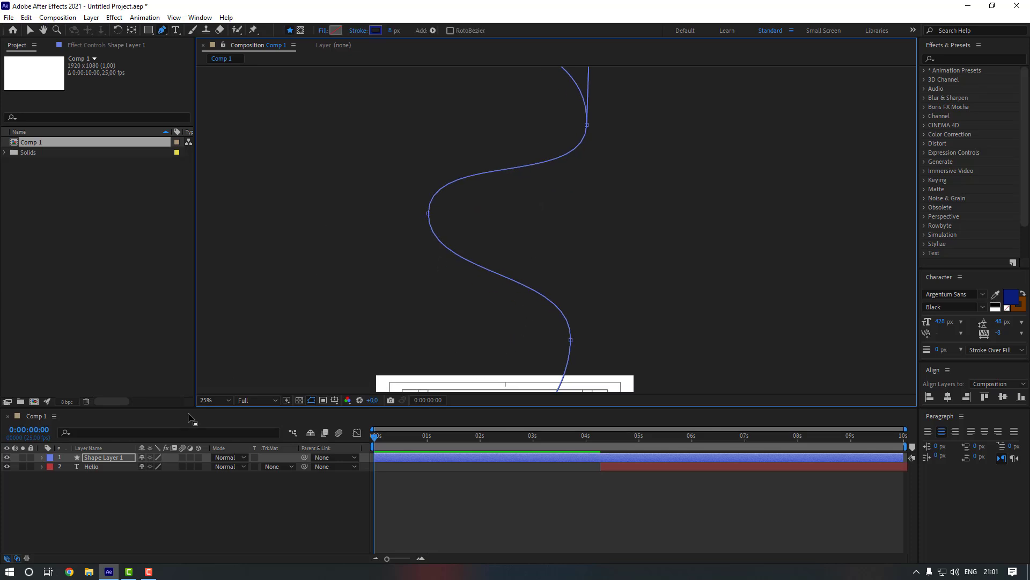
left_click(207, 400)
left_click(235, 221)
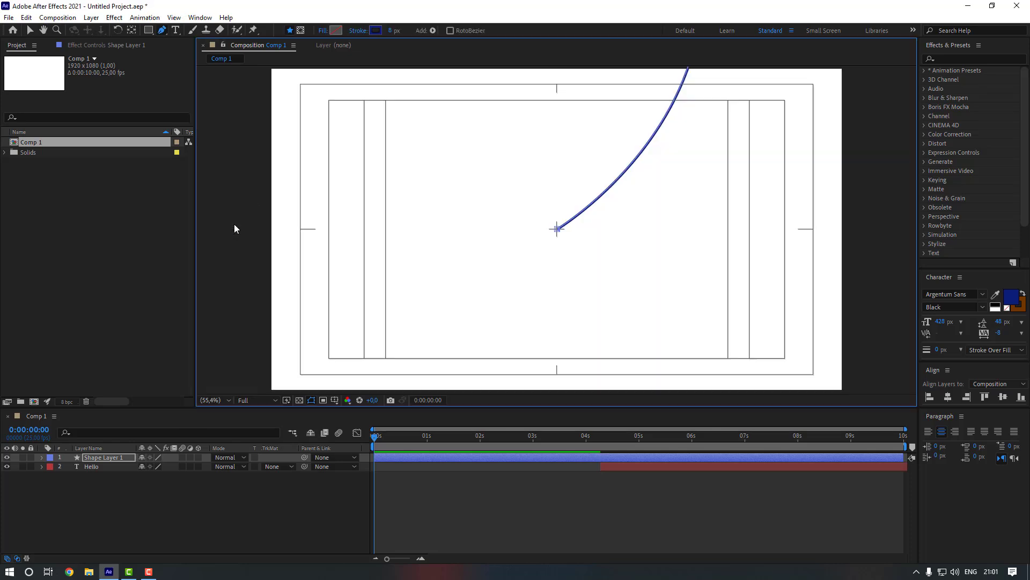
key("v")
left_click(463, 480)
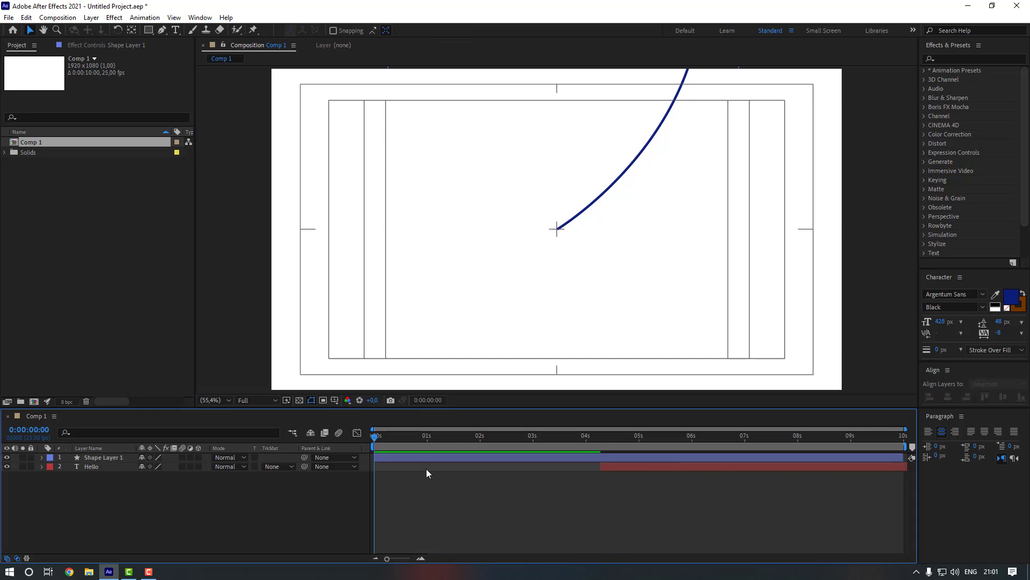
Add Trim Paths to the contents of Shape Layer 1.
left_click(108, 458)
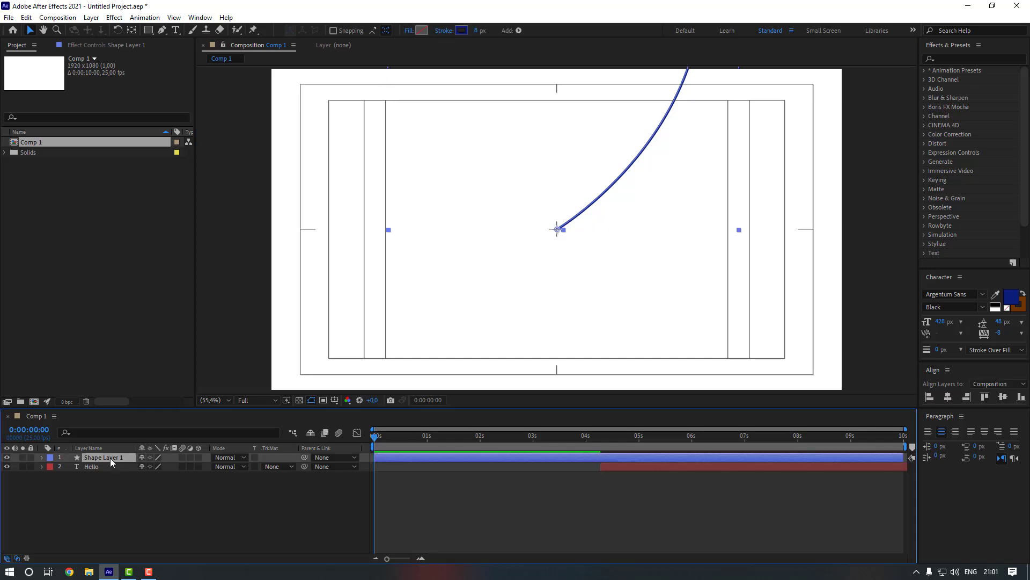
left_click(41, 457)
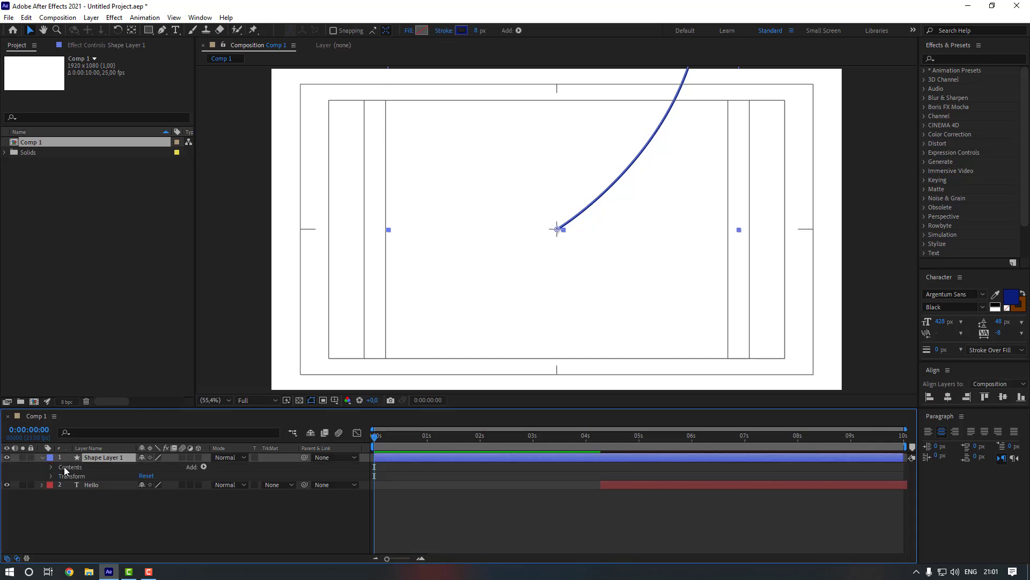
left_click(203, 467)
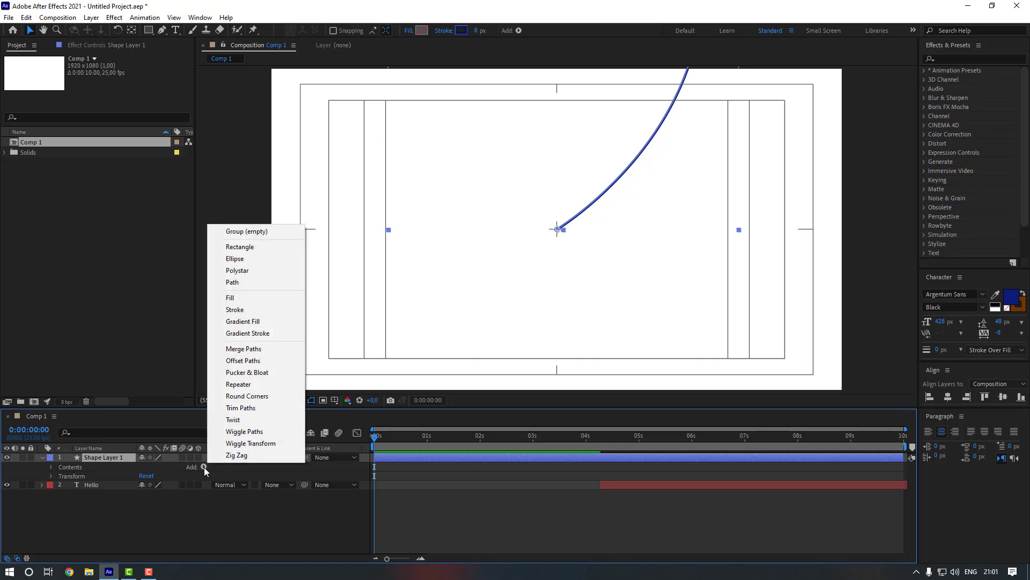
left_click(263, 409)
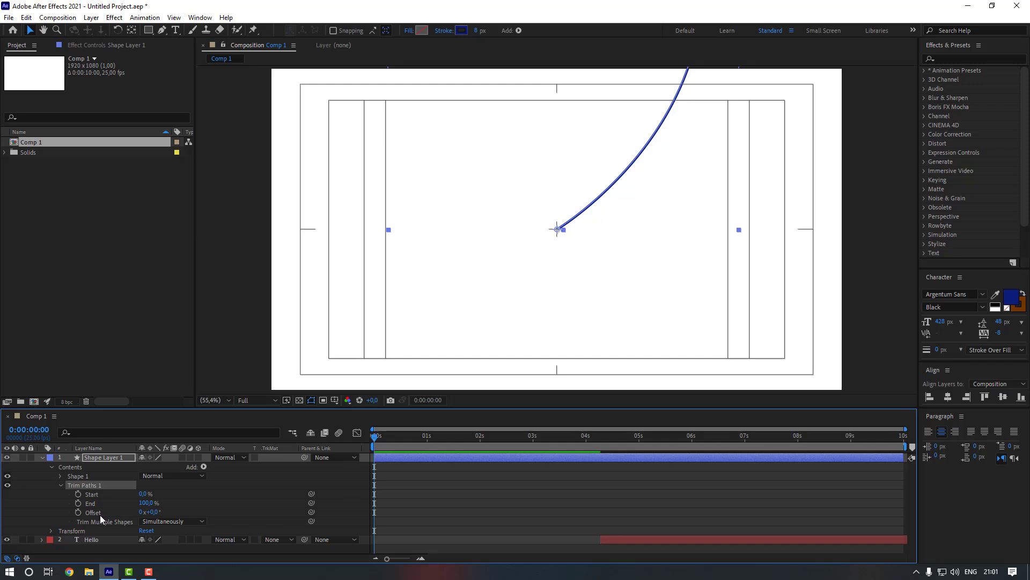
Keyframe the Trim Paths End from 0% at the start to 100% at 0:00:03:22.
left_click(78, 503)
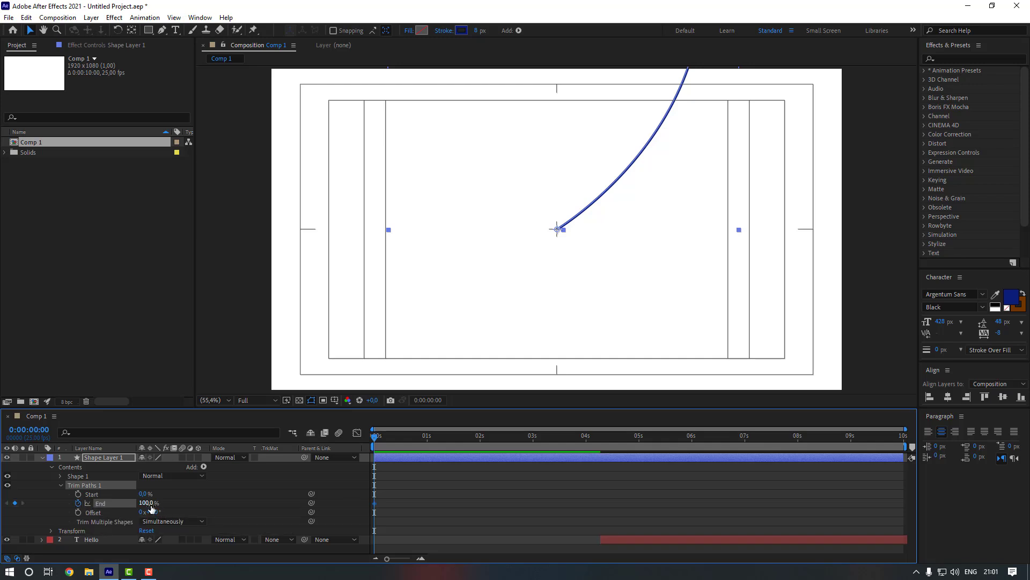
key("Return")
left_click_drag(573, 436, 580, 437)
left_click_drag(142, 505, 232, 500)
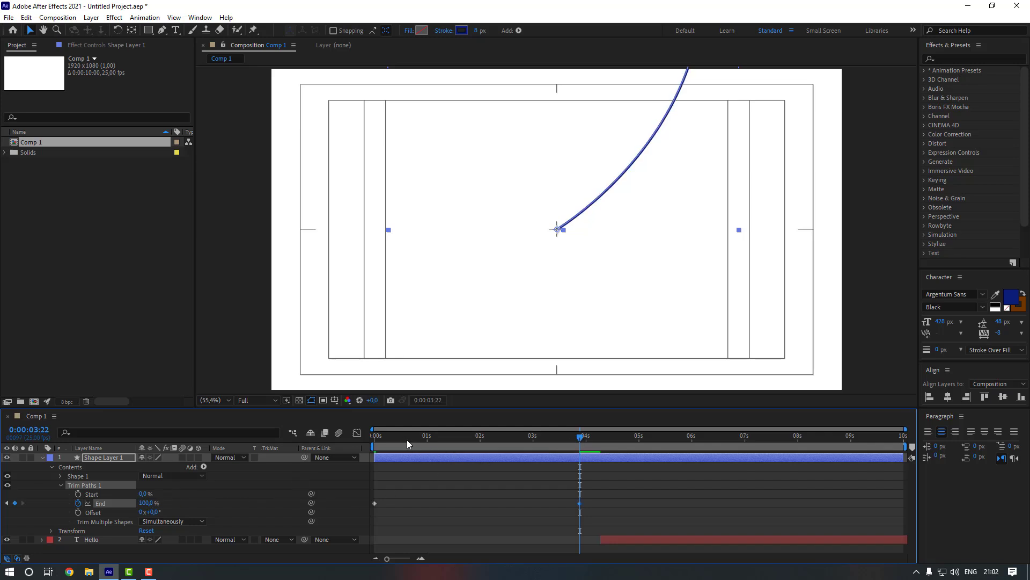
Keyframe the Trim Paths Start from 0% at 0:00:00:09 to 100% at 0:00:04:08.
left_click_drag(407, 439, 393, 443)
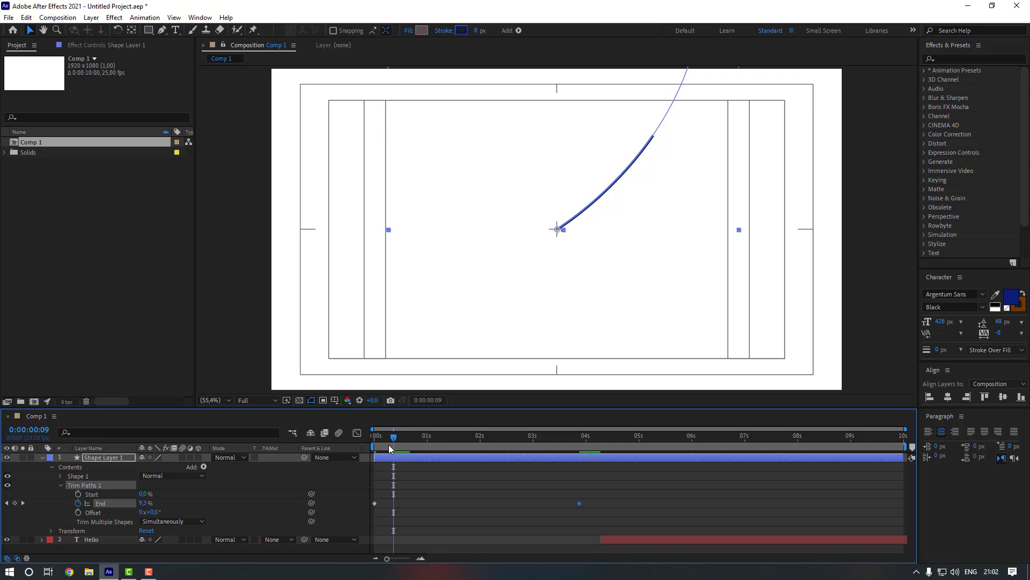
left_click(78, 494)
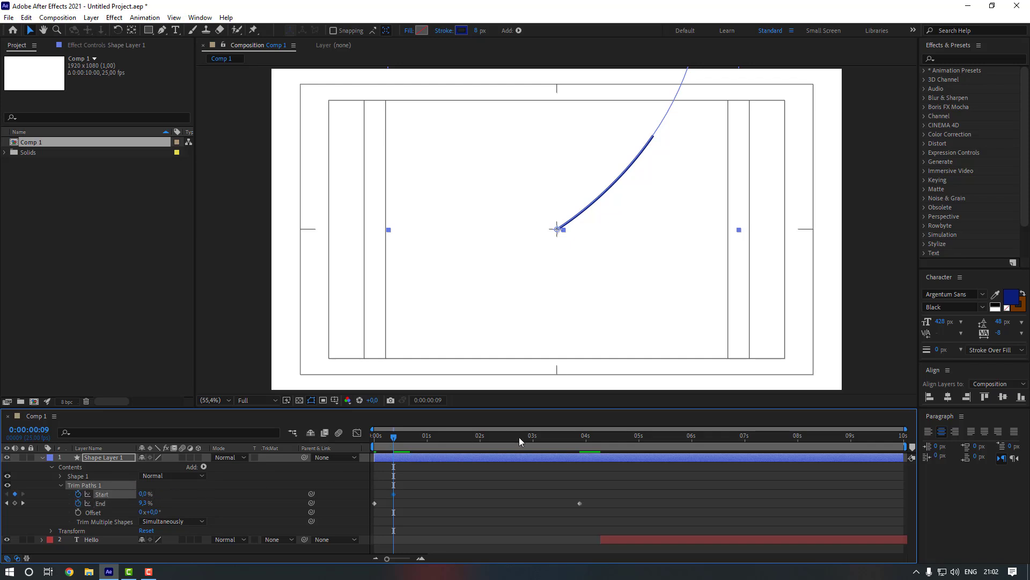
left_click_drag(593, 436, 603, 436)
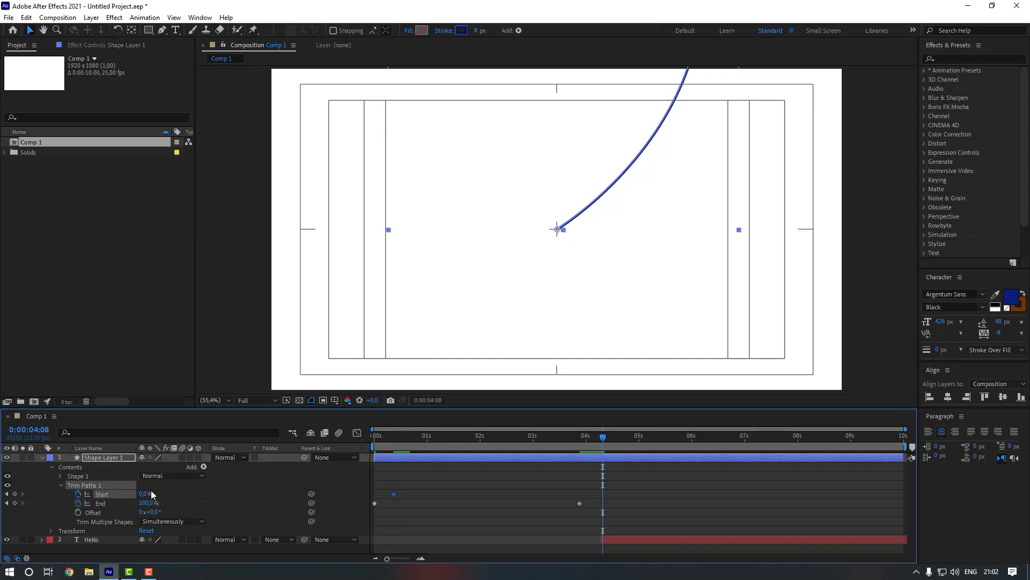
left_click_drag(153, 493, 214, 491)
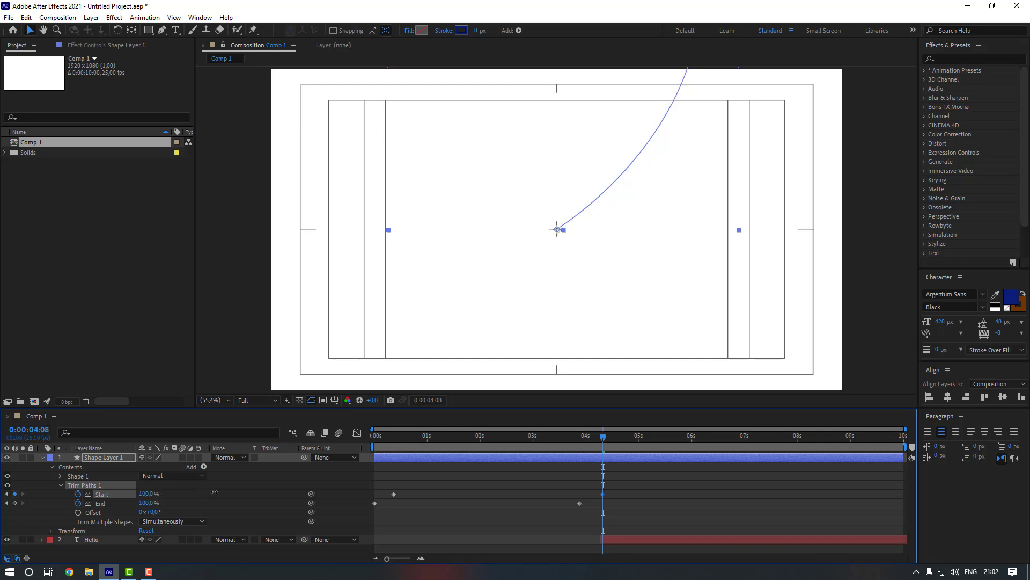
Apply Easy Ease to all four Start and End keyframes of the Trim Paths.
left_click(563, 494)
left_click_drag(654, 484, 370, 504)
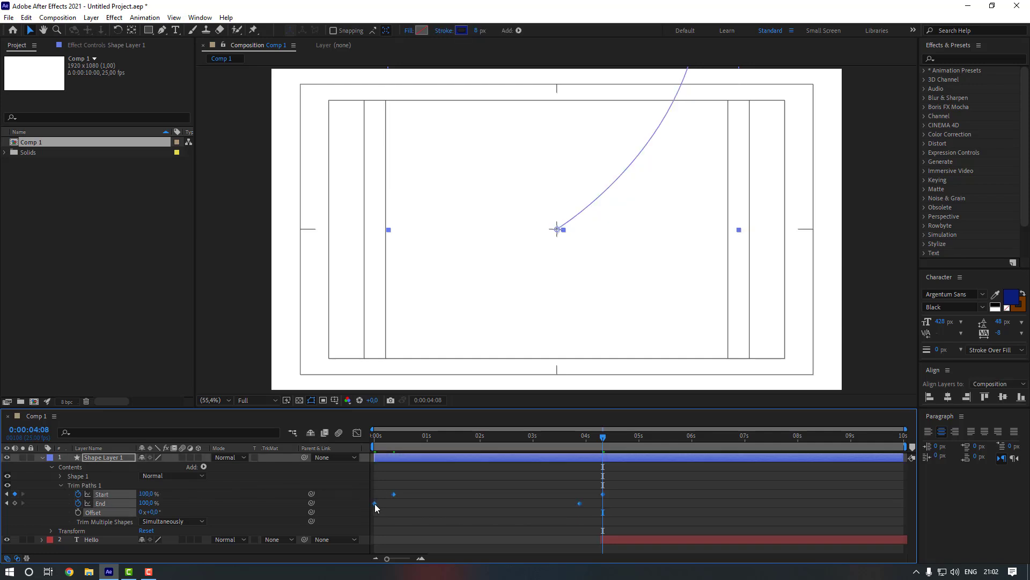
right_click(375, 503)
mouse_move(424, 556)
left_click(537, 425)
Lengthen the incoming influence of the last Start and End keyframes in the speed graph so the speed peaks before about 2 seconds.
left_click(357, 433)
left_click_drag(631, 508, 465, 530)
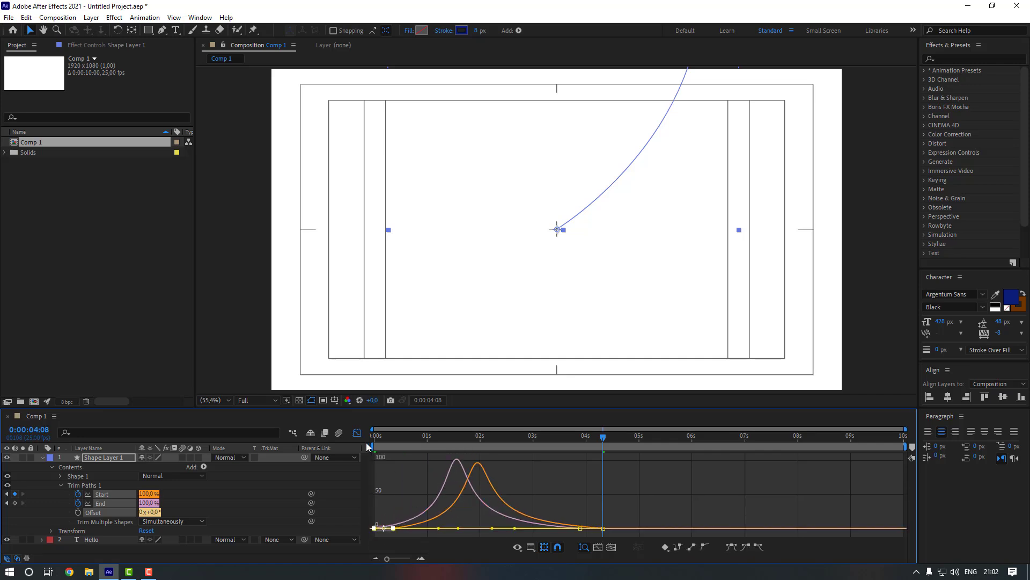
left_click(356, 434)
left_click(462, 502)
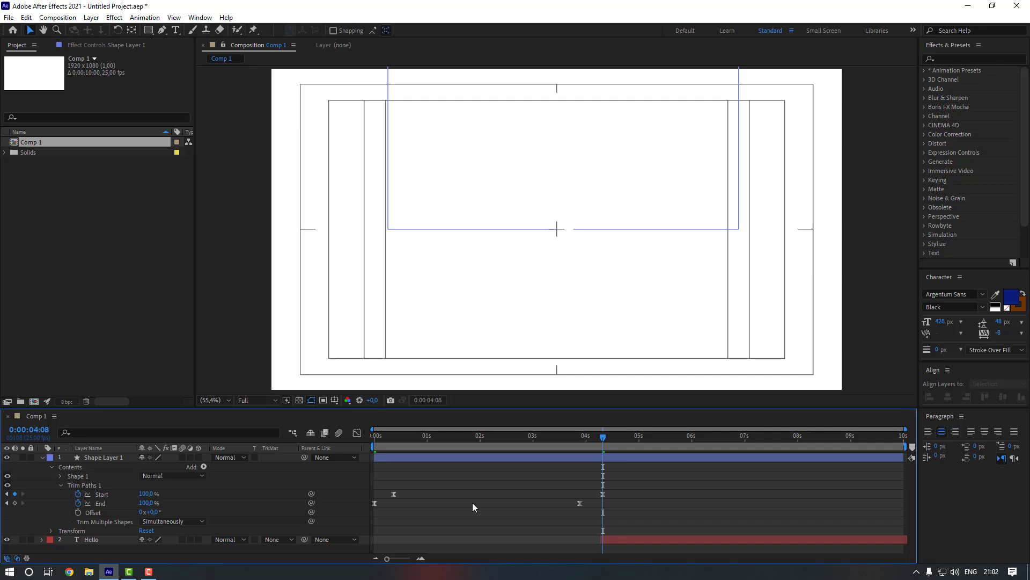
Preview the line animation from the start and hide the title/action safe guides.
mouse_move(454, 436)
left_mouse_down()
mouse_move(384, 443)
mouse_move(586, 446)
mouse_move(361, 458)
left_mouse_up()
left_click(334, 400)
left_click(370, 408)
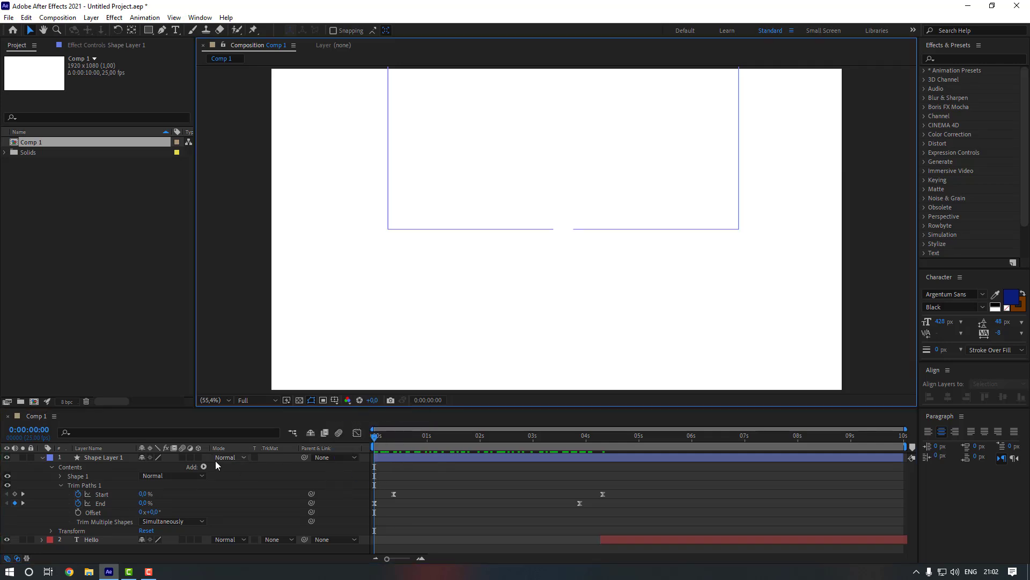
Rename the shape layer Line and show only its keyframed properties.
left_click(135, 456)
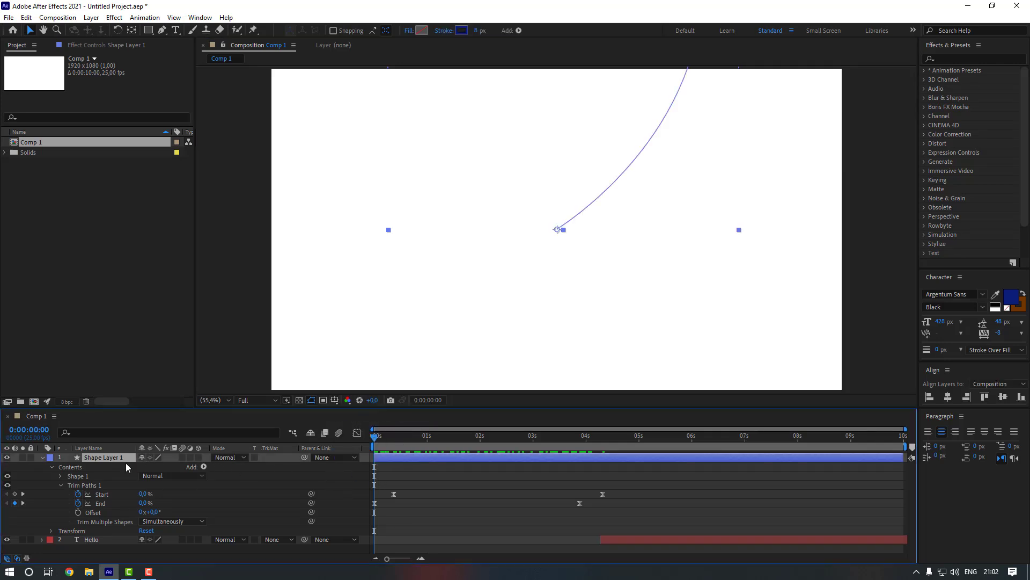
key("Return")
type("Line")
key("Return")
key("u")
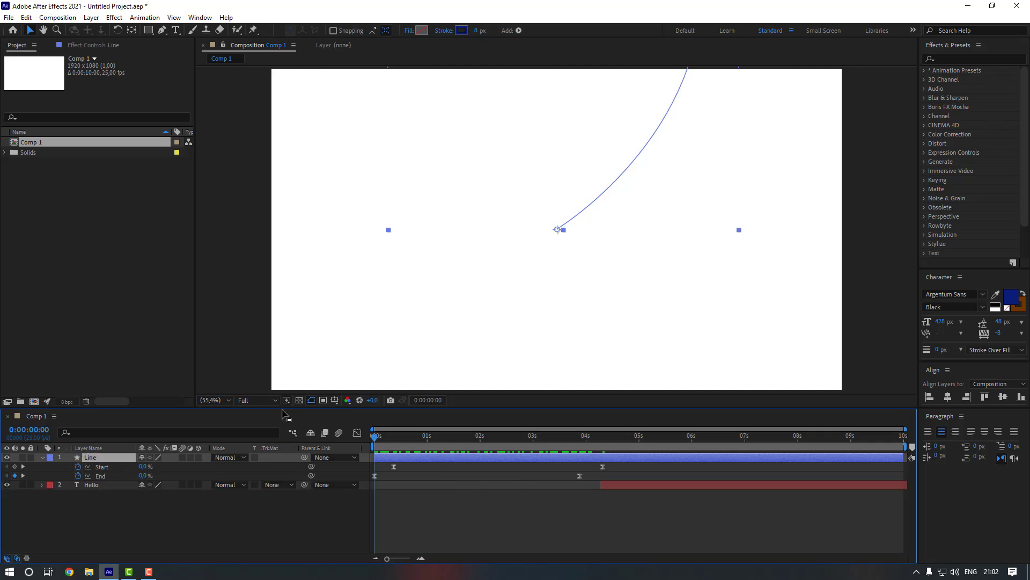
Add a null object with a centred anchor point and align it horizontally and vertically to the centre of the composition.
left_click(239, 349)
right_click(230, 286)
mouse_move(258, 290)
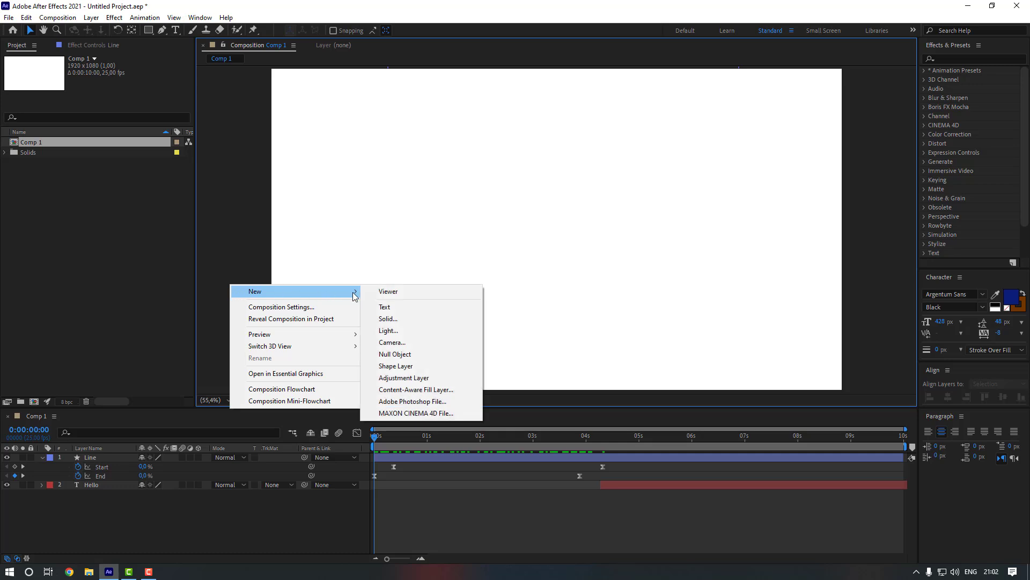
left_click(394, 354)
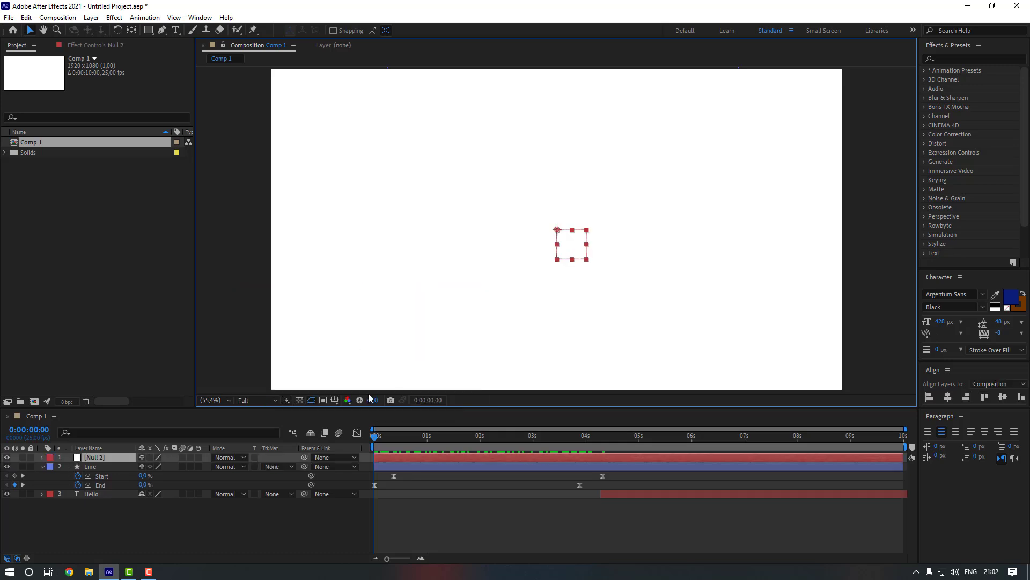
left_click(133, 30)
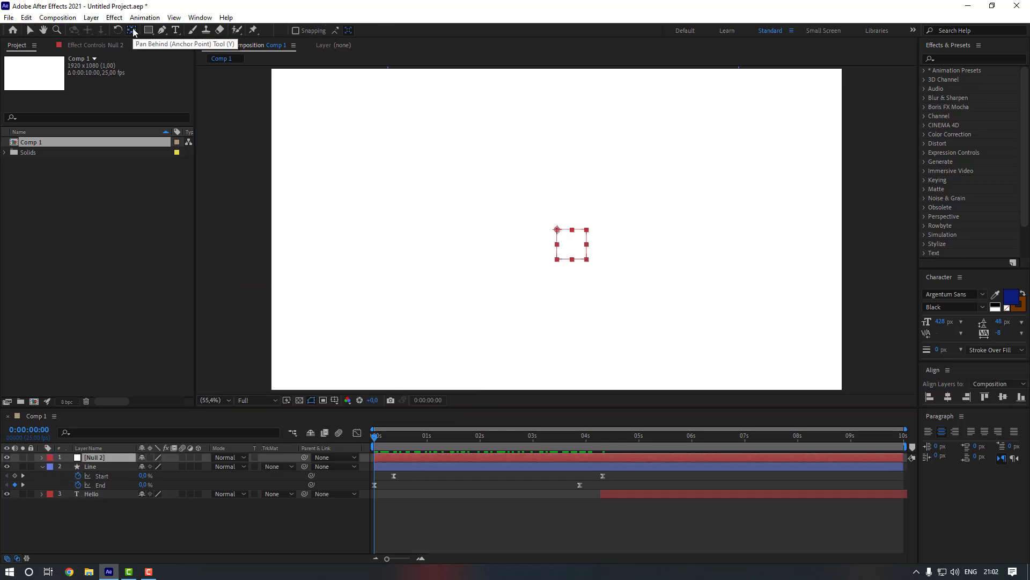
key("ctrl+alt+Home")
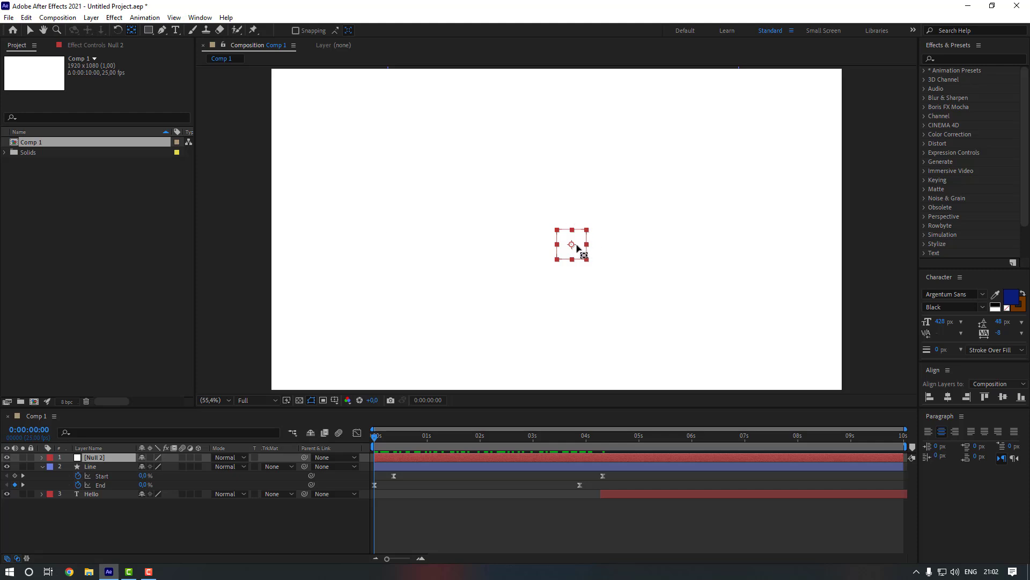
key("v")
left_click(947, 398)
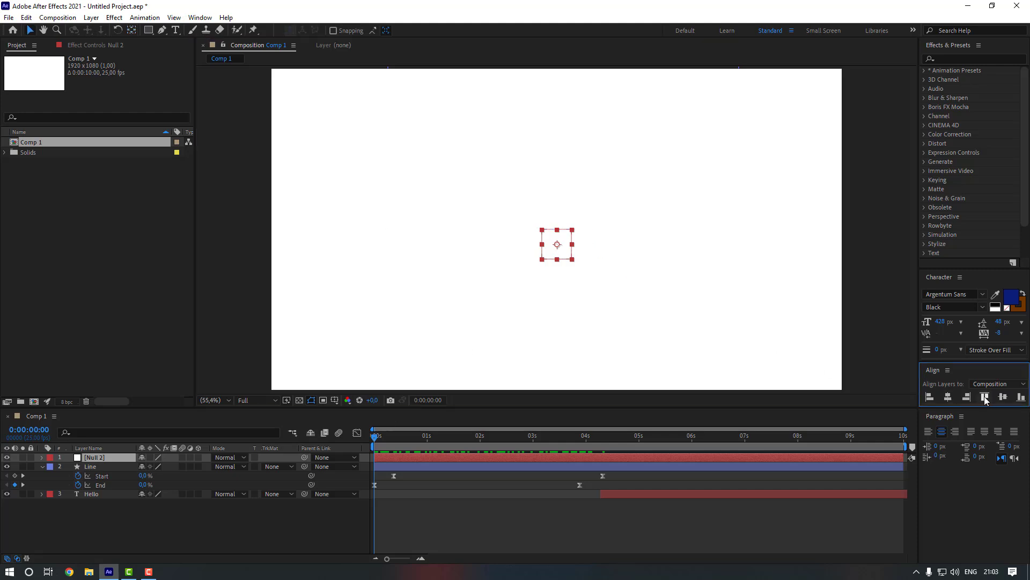
left_click(1003, 398)
Rename the null layer Controller and parent the Line layer to it.
left_click(100, 458)
key("Return")
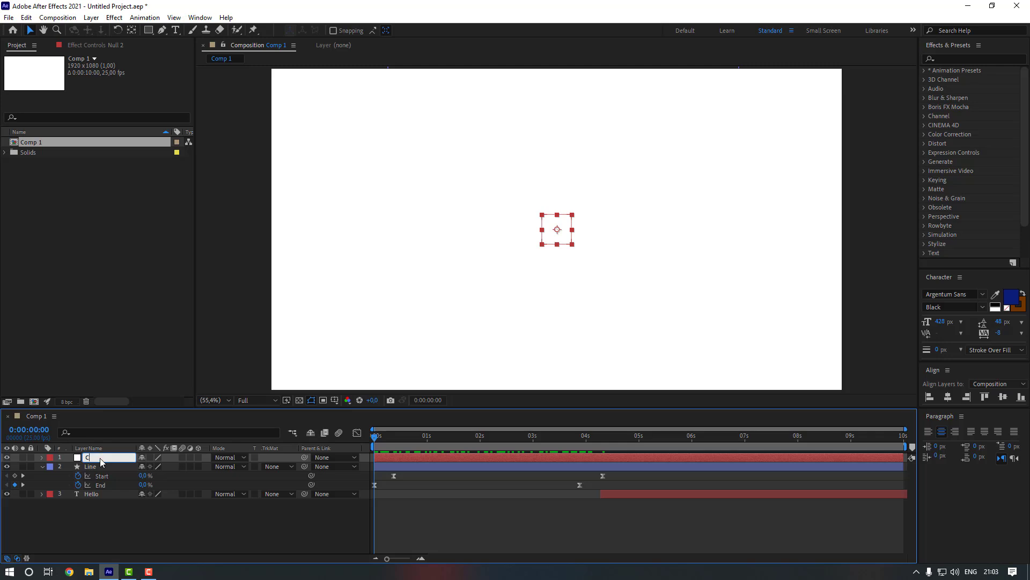
type("Controller")
left_click(100, 466)
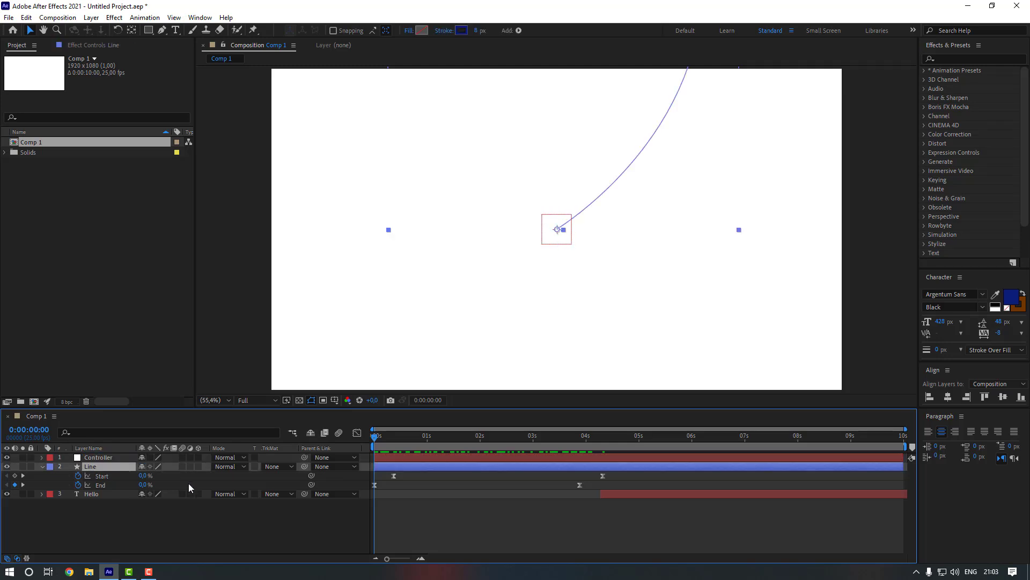
left_click_drag(304, 467, 107, 458)
Keyframe Controller's position at the composition start and at 0:00:04:01, setting Y to about 3455 at the second keyframe.
left_click(387, 457)
key("p")
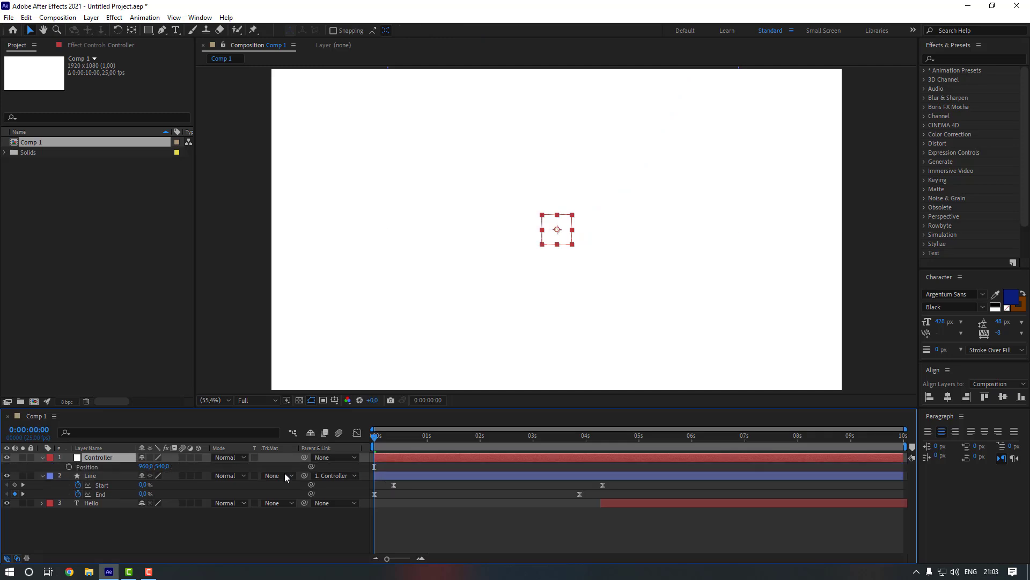
left_click(69, 467)
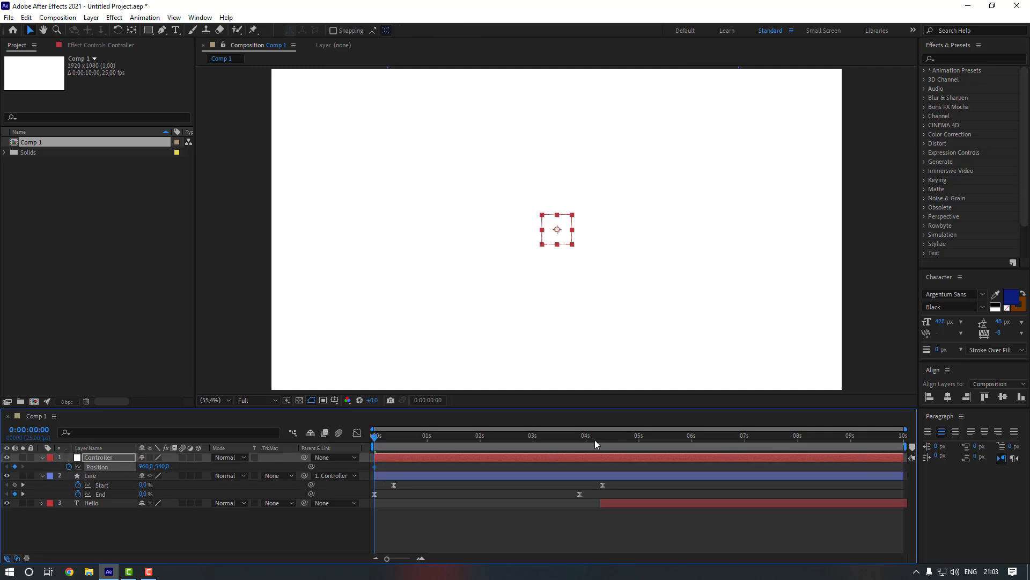
left_click_drag(595, 440, 602, 440)
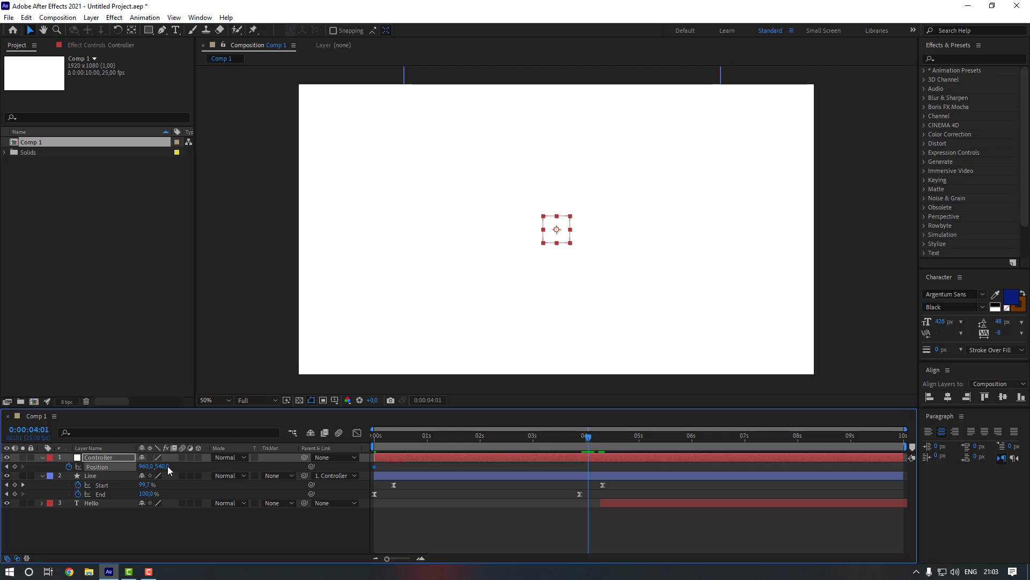
left_click_drag(163, 467, 841, 480)
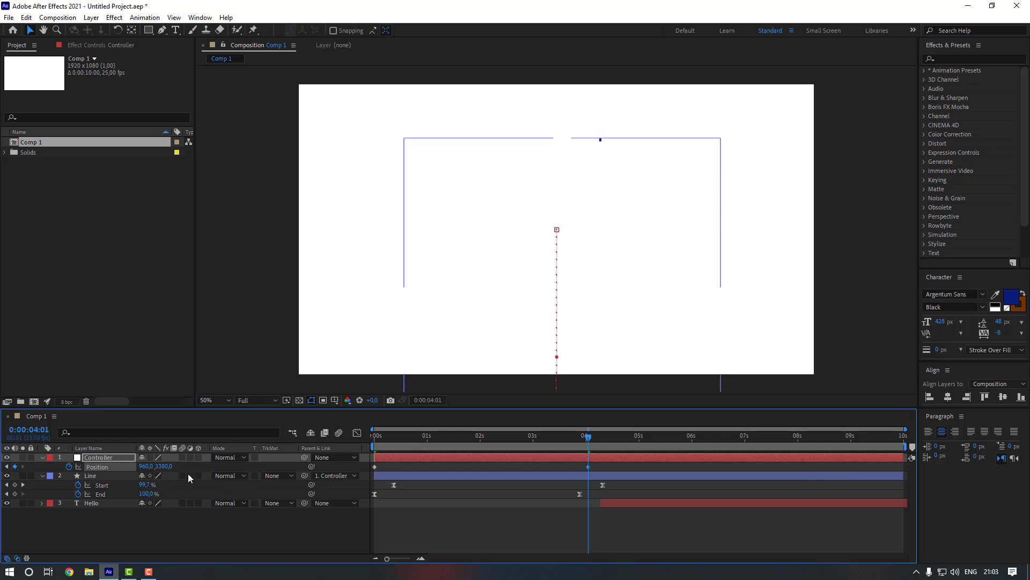
left_click_drag(200, 468, 201, 468)
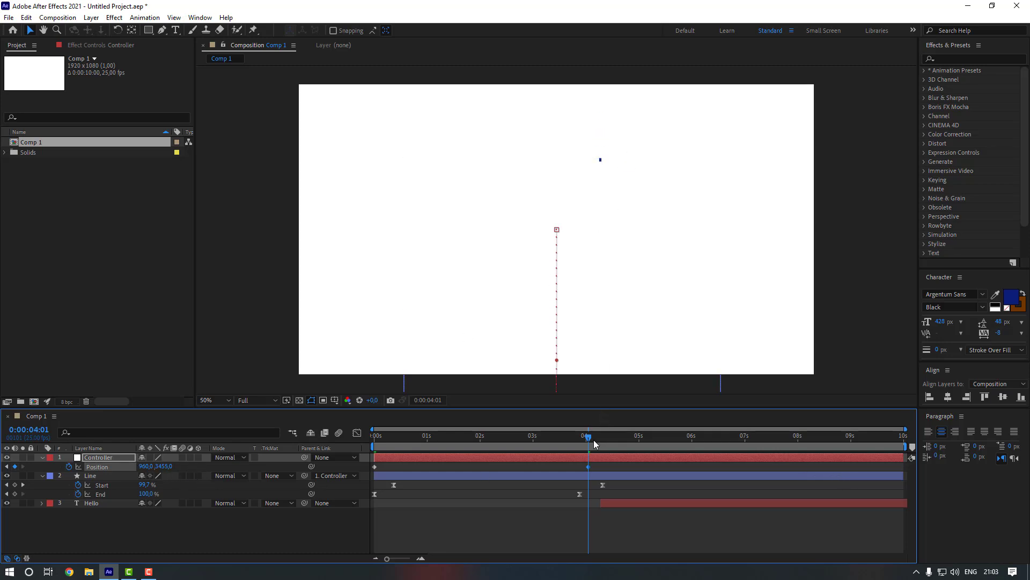
Apply Easy Ease to both of Controller's Position keyframes.
left_click(375, 466)
right_click(375, 467)
mouse_move(460, 461)
left_click(537, 490)
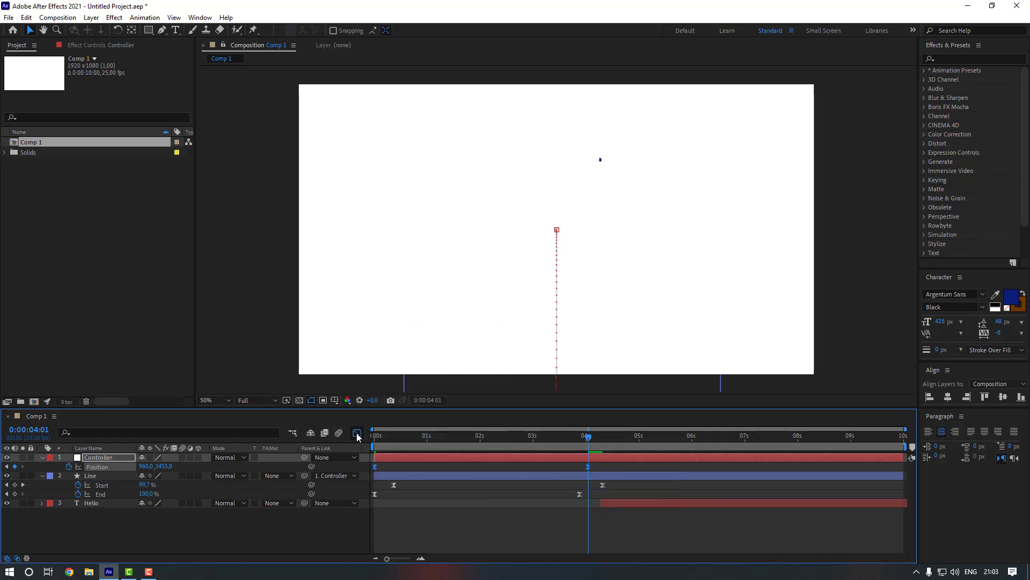
Lengthen the influence of both Controller Position keyframes in the speed graph so the speed peaks just before 2 seconds.
left_click(357, 433)
left_click_drag(552, 531, 499, 532)
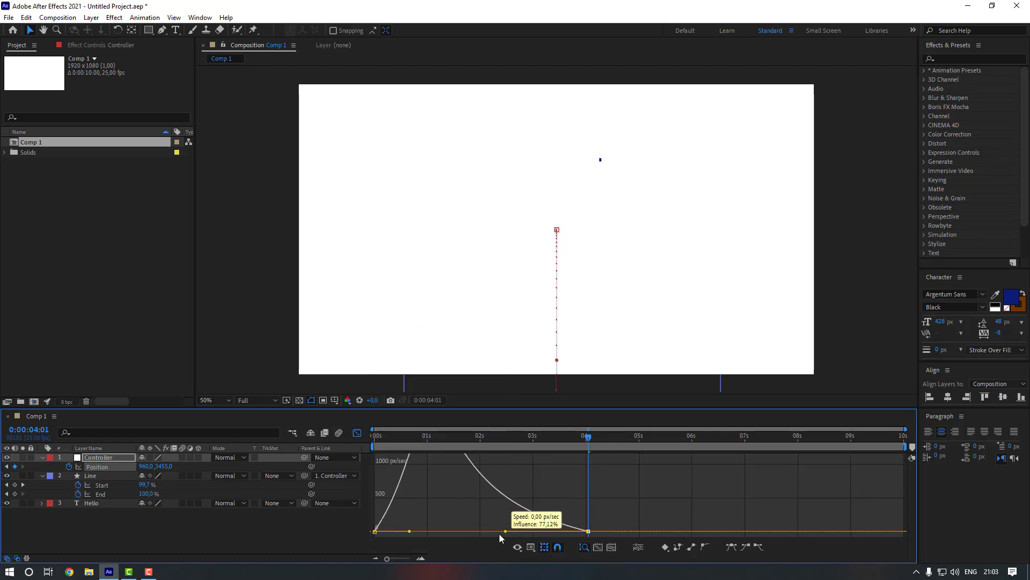
left_click_drag(410, 531, 460, 533)
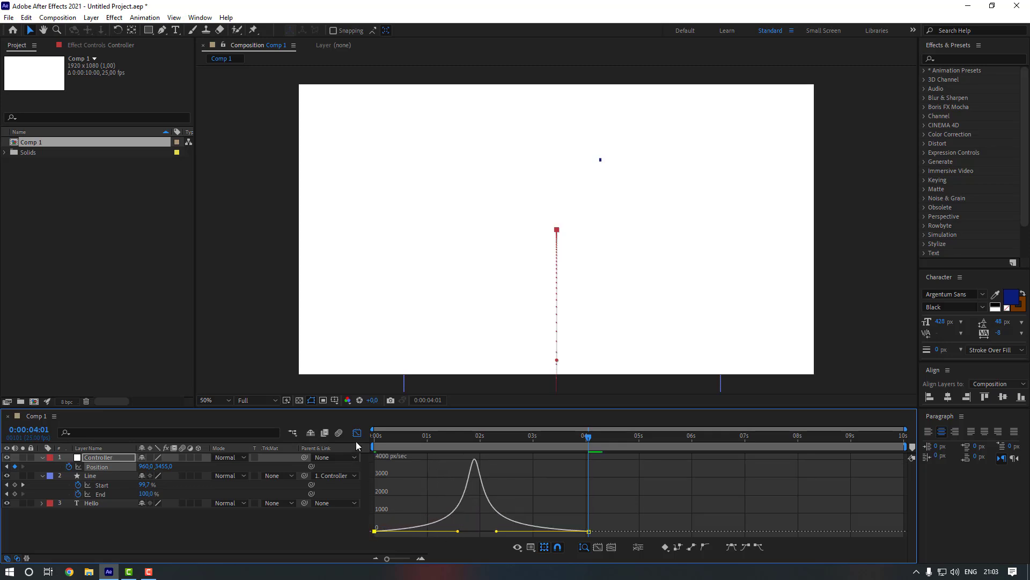
left_click(357, 433)
Preview the line animation from the start to check how it moves together with the controller.
left_click(460, 509)
key("Home")
key("space")
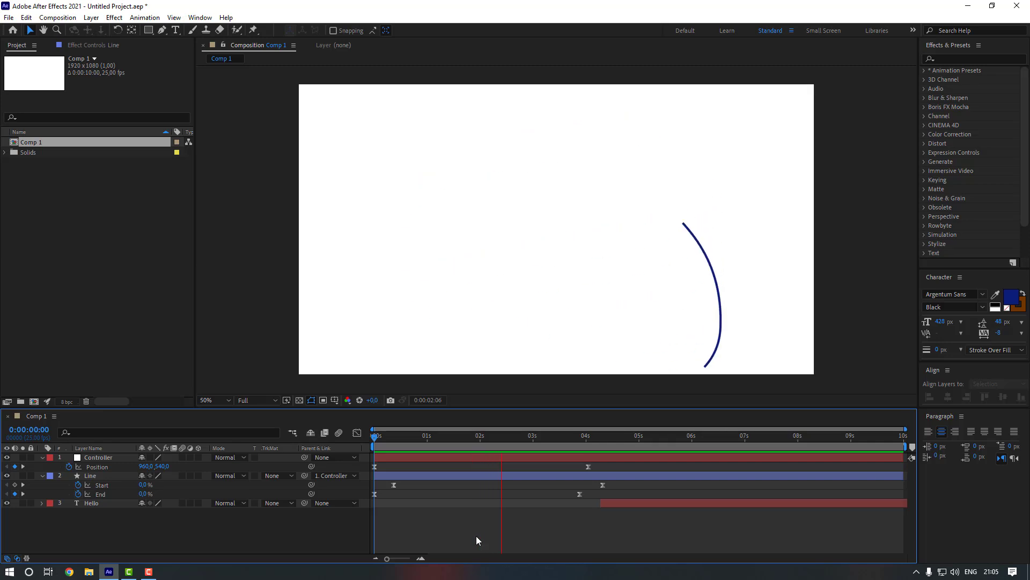
key("space")
Shift Line's last Start and End keyframes later together, with End at 0:00:04:01, and replay the animation from the start.
mouse_move(448, 447)
left_mouse_down()
mouse_move(416, 449)
mouse_move(441, 450)
left_mouse_up()
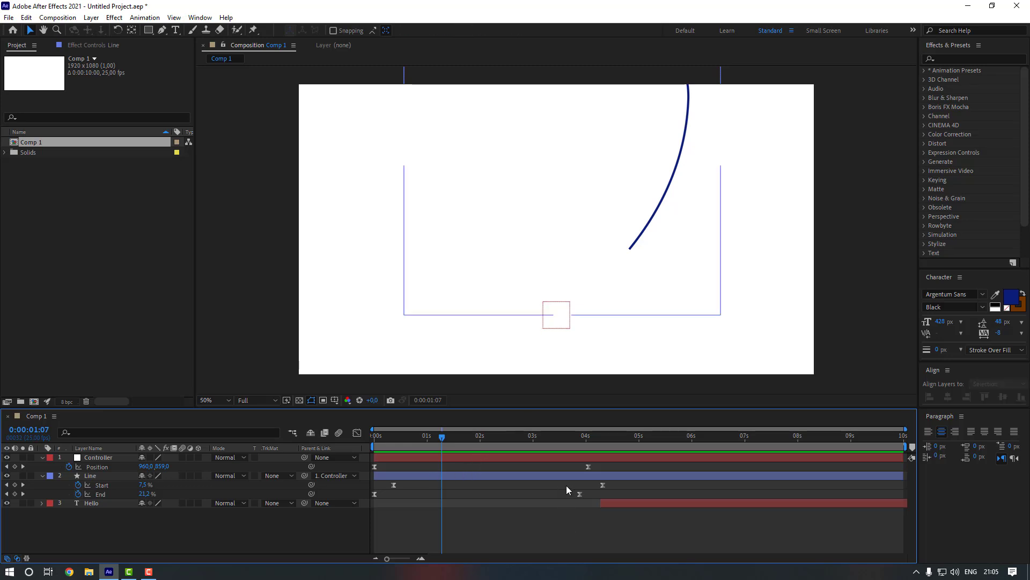
left_click_drag(618, 486, 588, 495)
left_click(494, 495)
left_click_drag(441, 437, 370, 441)
key("space")
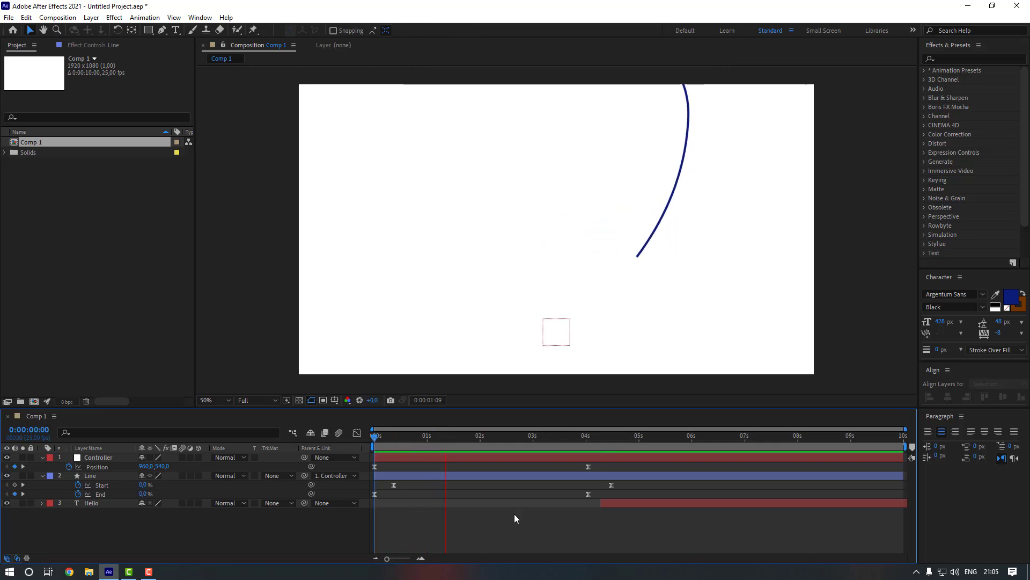
Move Line's last Start and End keyframes later again, with End at 0:00:04:12, and preview the animation from the start.
left_click_drag(524, 442, 452, 446)
left_click_drag(644, 479, 611, 494)
left_click(555, 499)
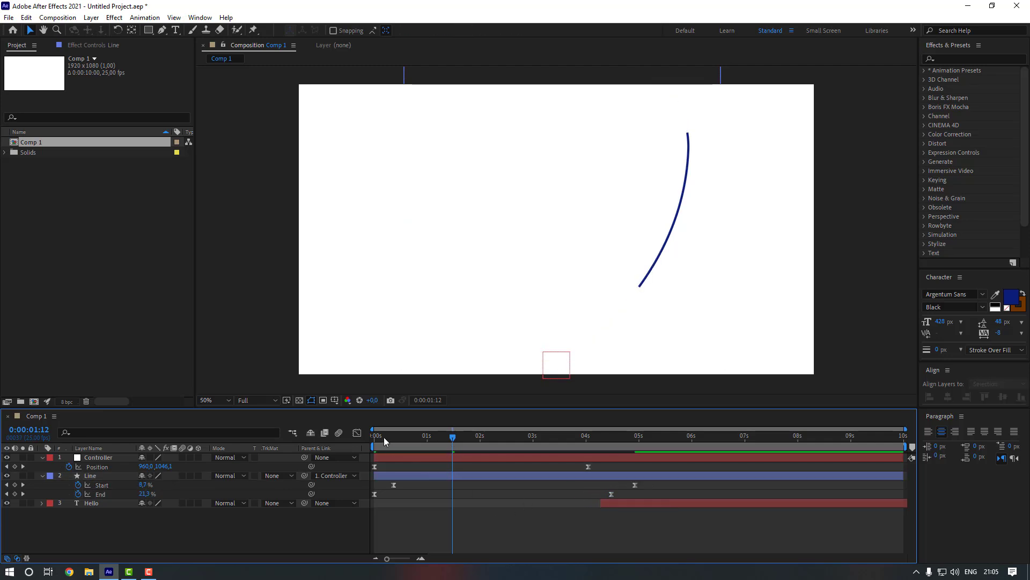
left_click_drag(384, 437, 310, 444)
key("Home")
key("space")
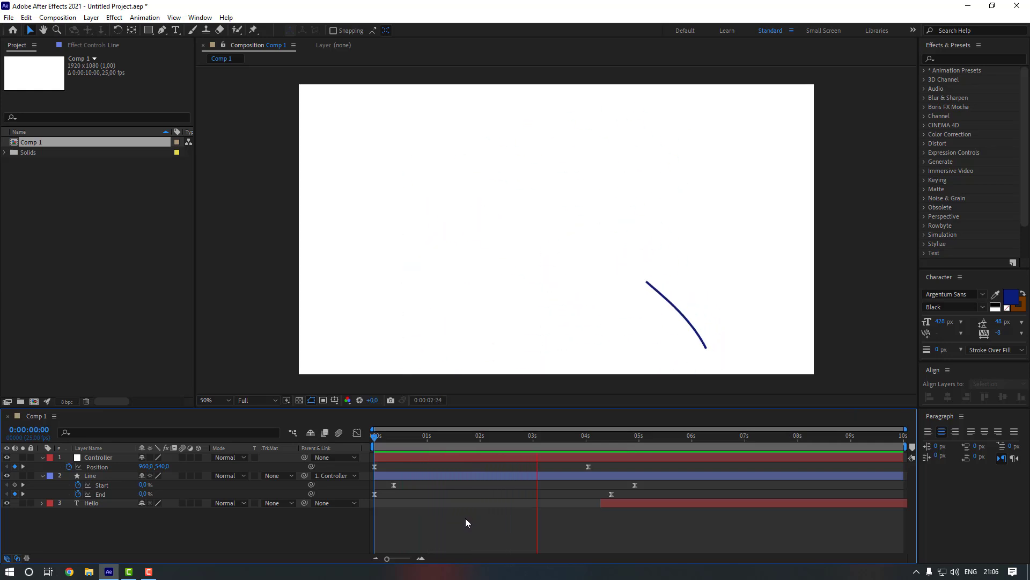
key("space")
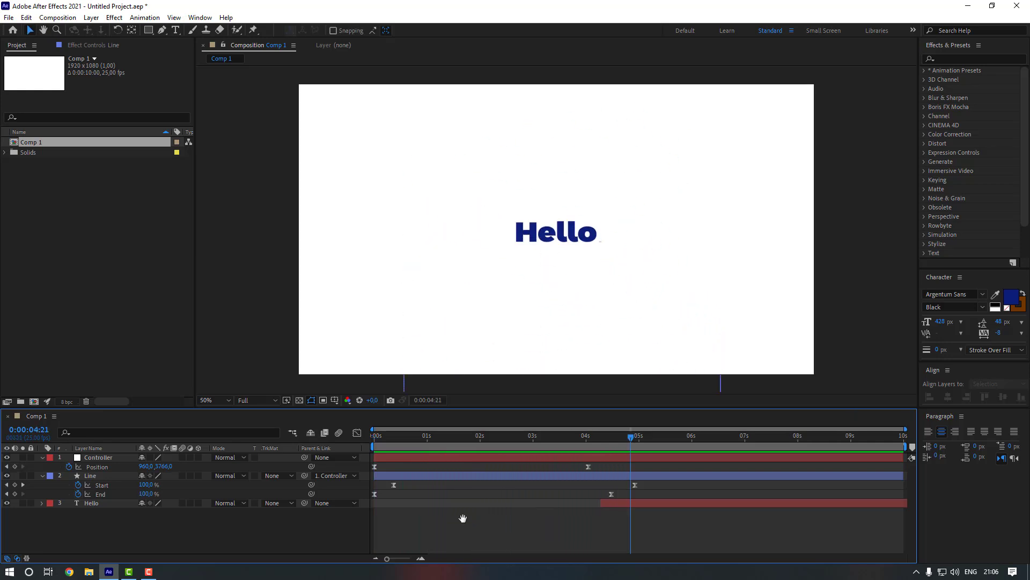
Show the Hello layer's keyframed properties and shift the layer to begin at Line's last End keyframe, 0:00:04:12.
key("j")
left_click(627, 504)
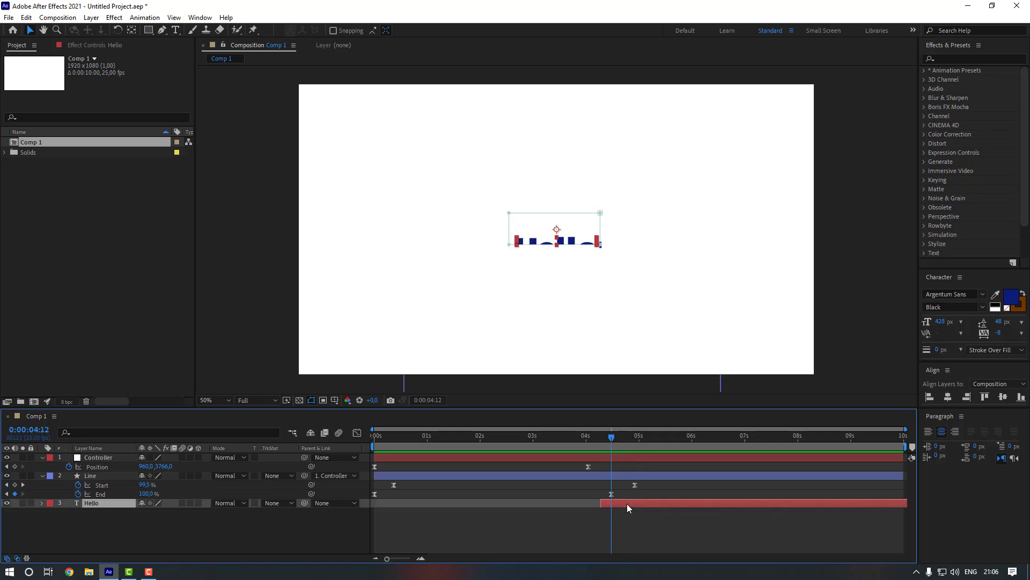
key("u")
left_click_drag(625, 504, 635, 503)
left_click(595, 231)
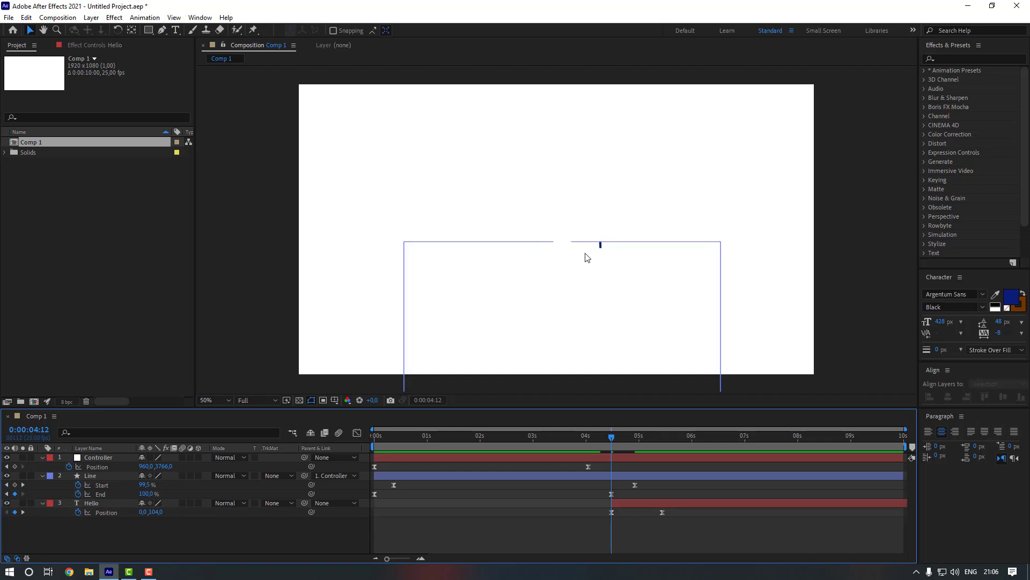
At 0:00:04:16, move the end point of the Line path with the Pen tool to just below the first "l" of Hello.
left_click_drag(611, 438, 621, 438)
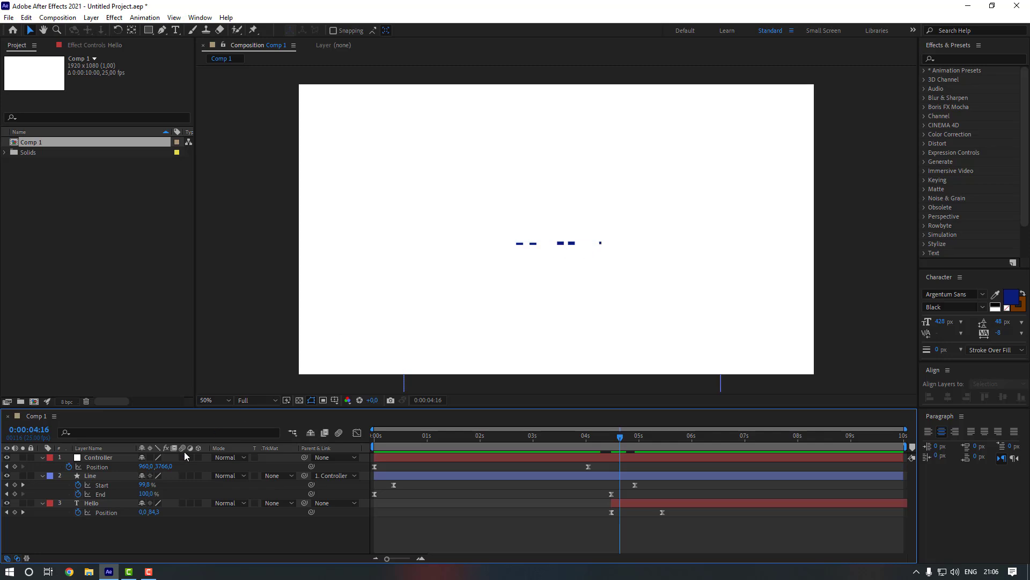
left_click(119, 475)
key("g")
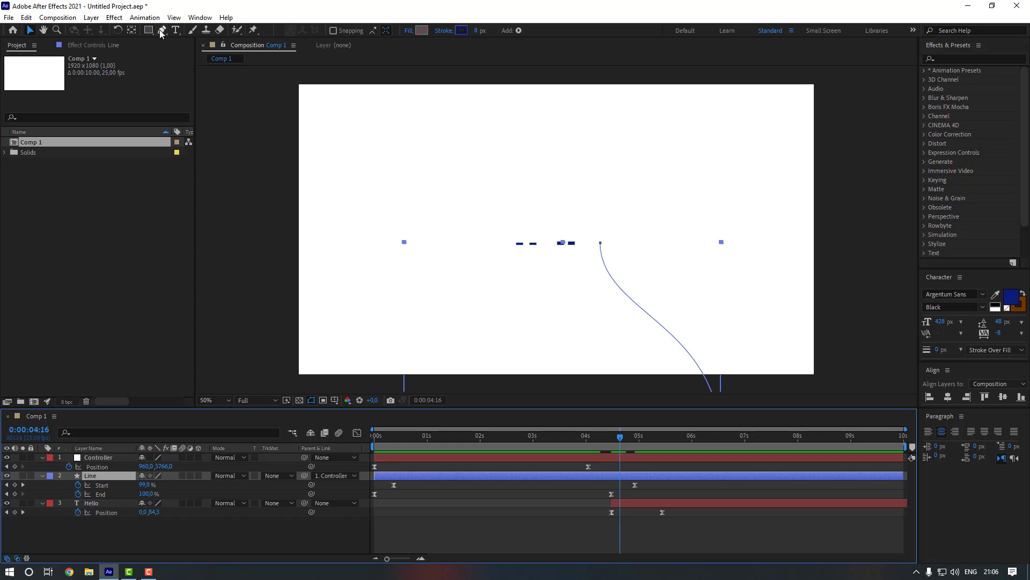
left_click(600, 242)
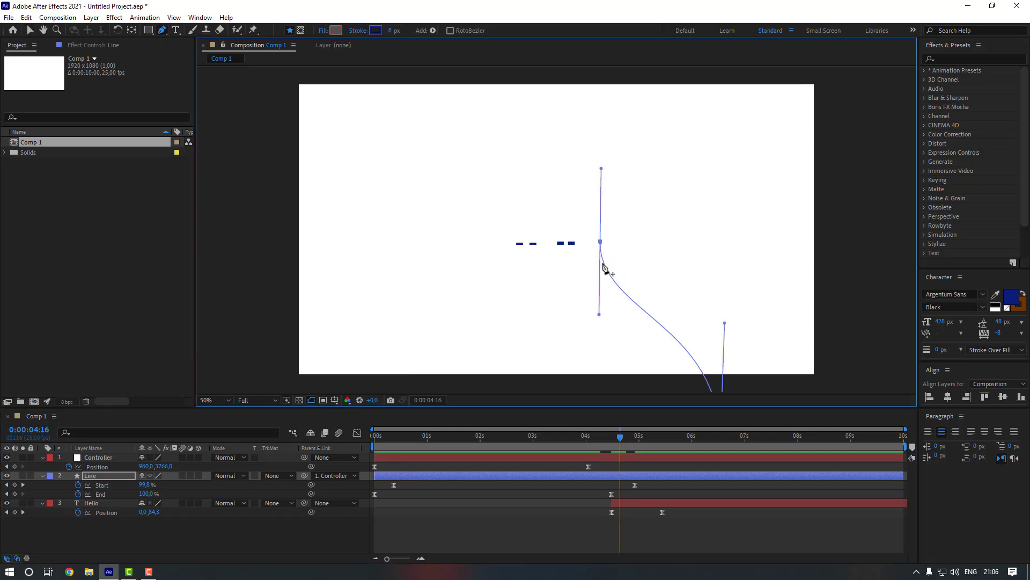
scroll(607, 272, "up", 2)
left_click_drag(488, 190, 571, 315)
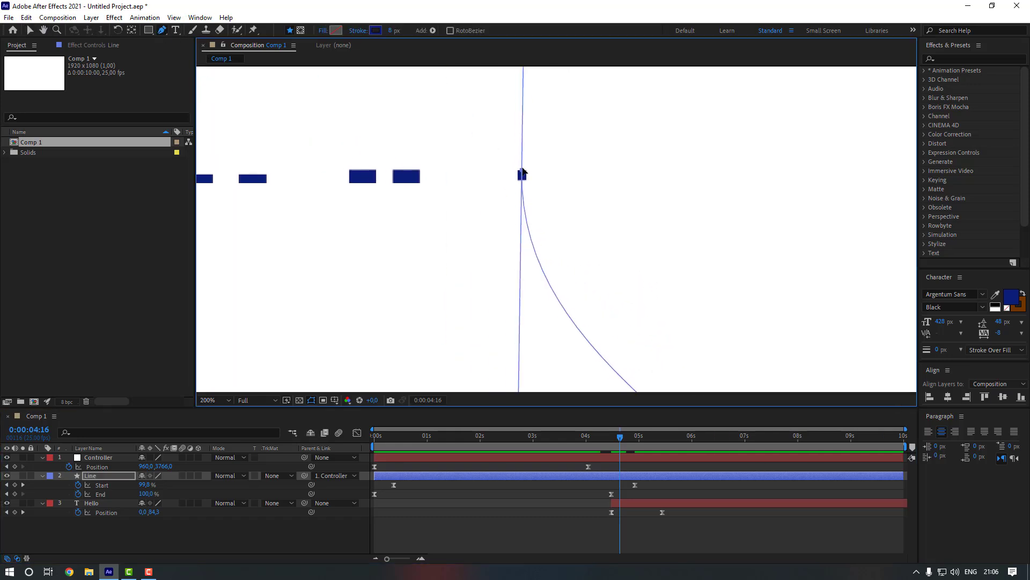
left_click_drag(522, 173, 372, 189)
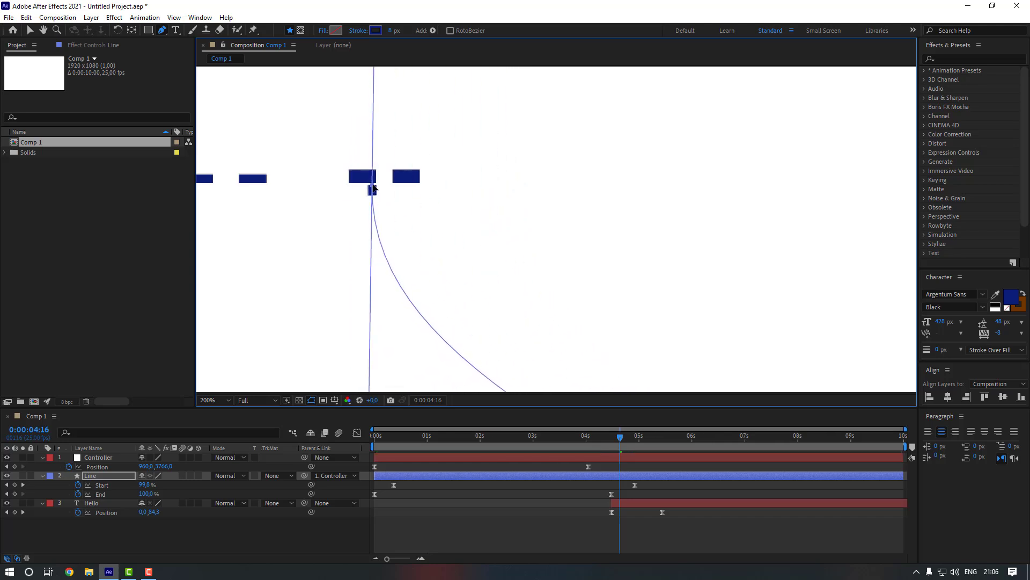
Shift the Hello layer and its keyframes slightly later, to begin at about 0:00:04:14.
scroll(394, 214, "down", 1)
scroll(445, 221, "up", 1)
scroll(471, 225, "up", 1)
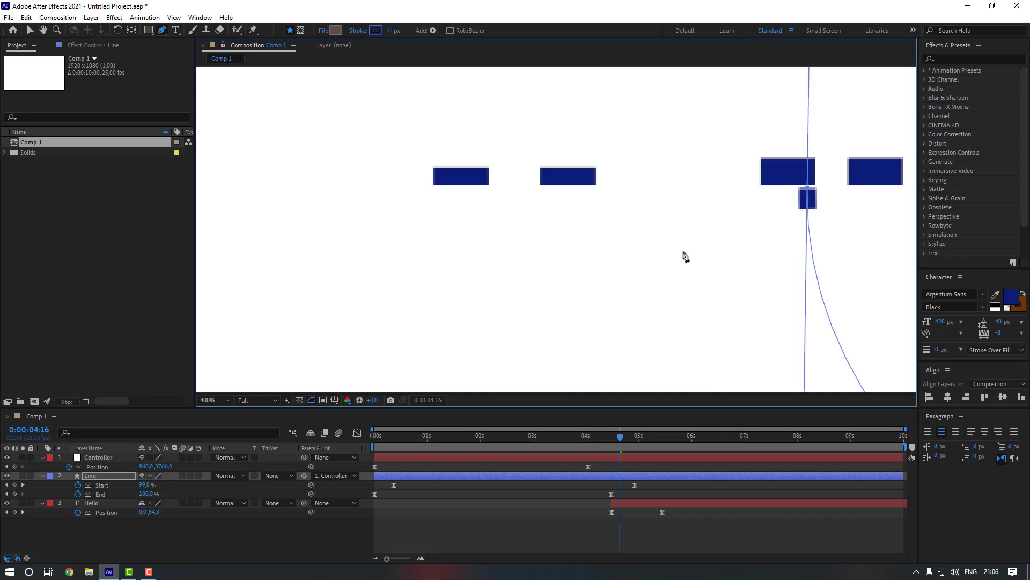
left_click_drag(684, 251, 600, 254)
key("comma")
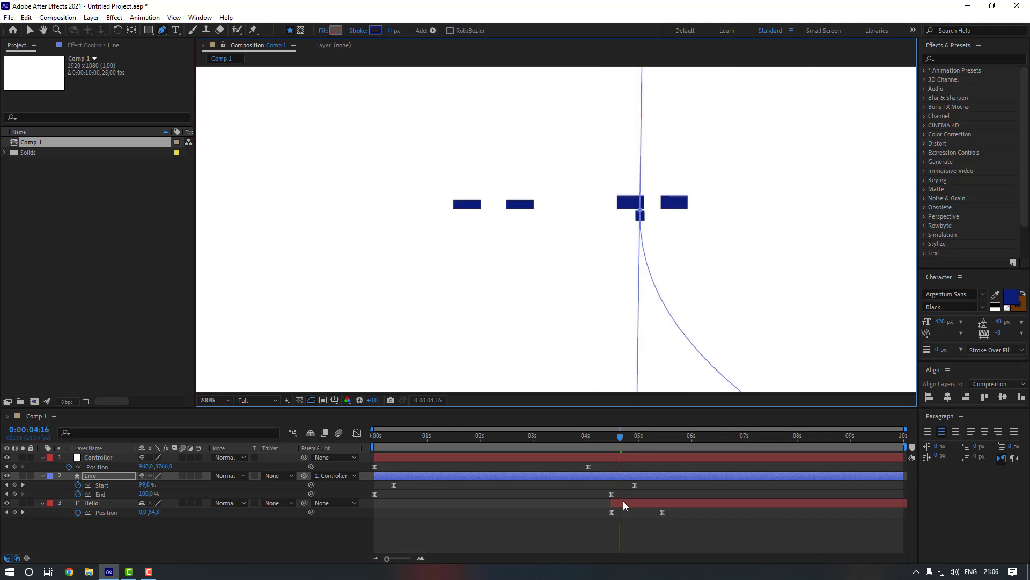
left_click_drag(624, 501, 630, 501)
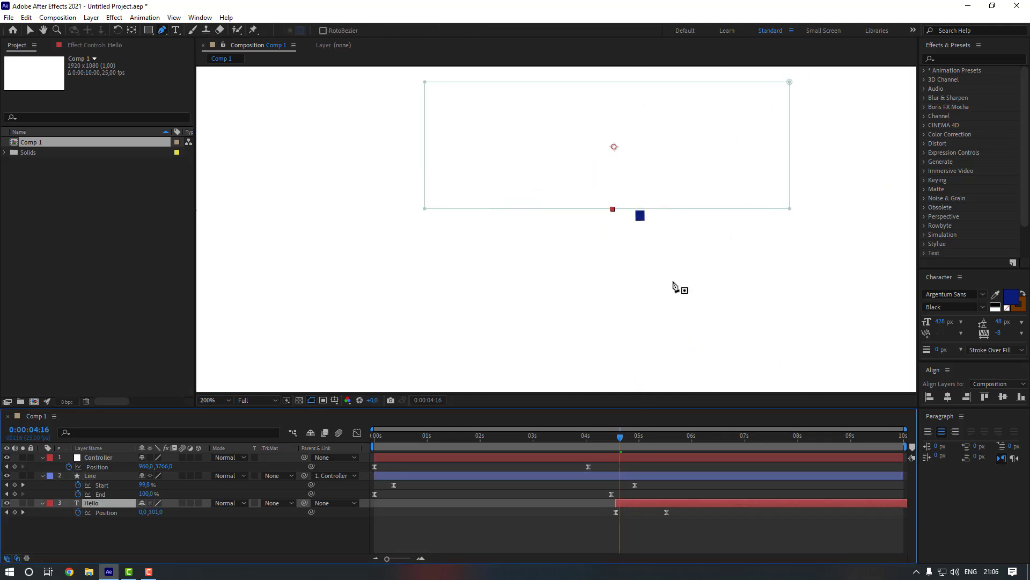
Nudge the end point of the Line path slightly to fine-tune where the line finishes.
left_click(619, 474)
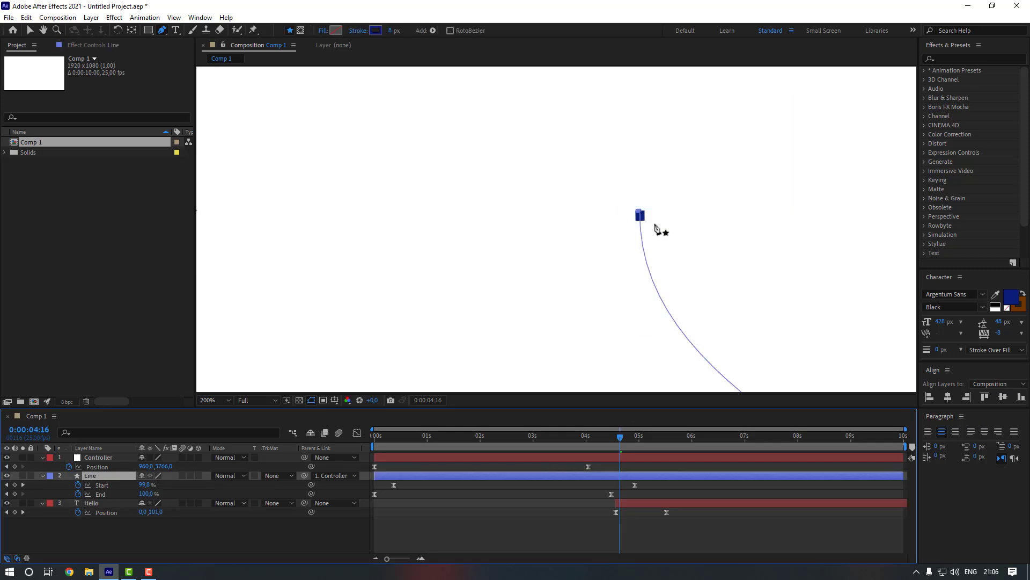
left_click(639, 210)
left_click_drag(637, 210, 638, 212)
scroll(562, 216, "down", 2)
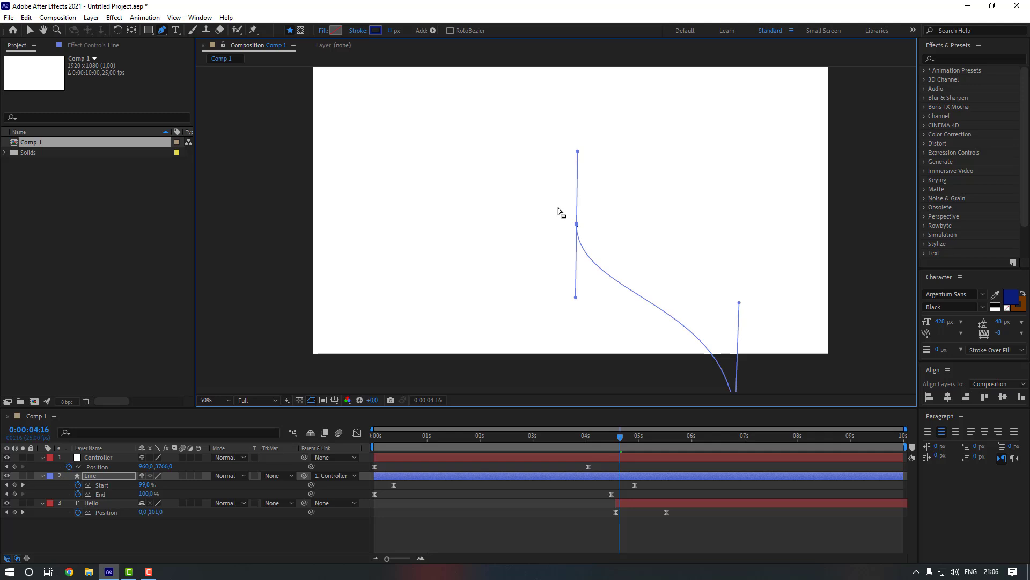
Return to the Selection tool and preview the whole animation from the start until the Hello text has appeared.
key("v")
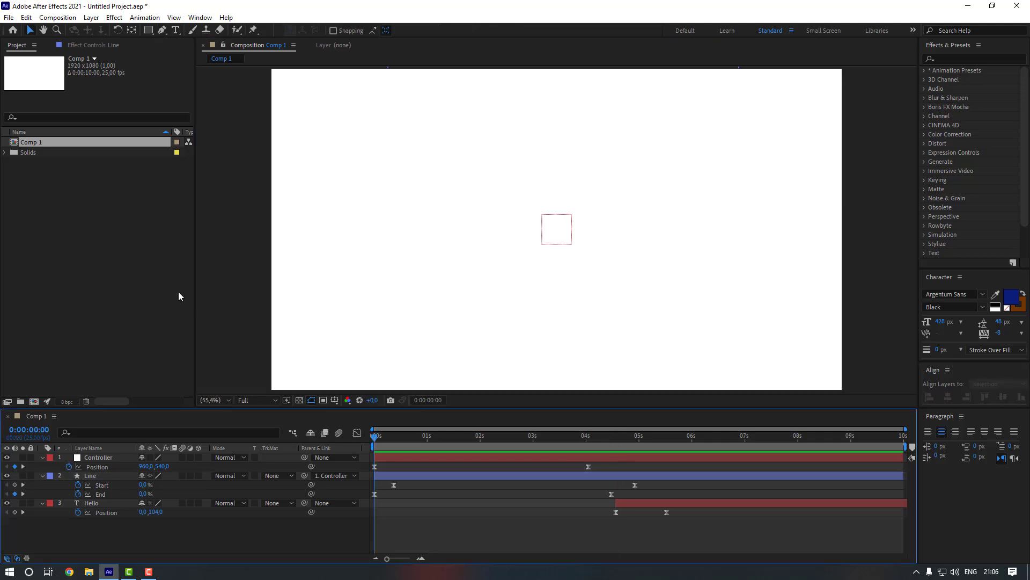
key("space")
key("space")
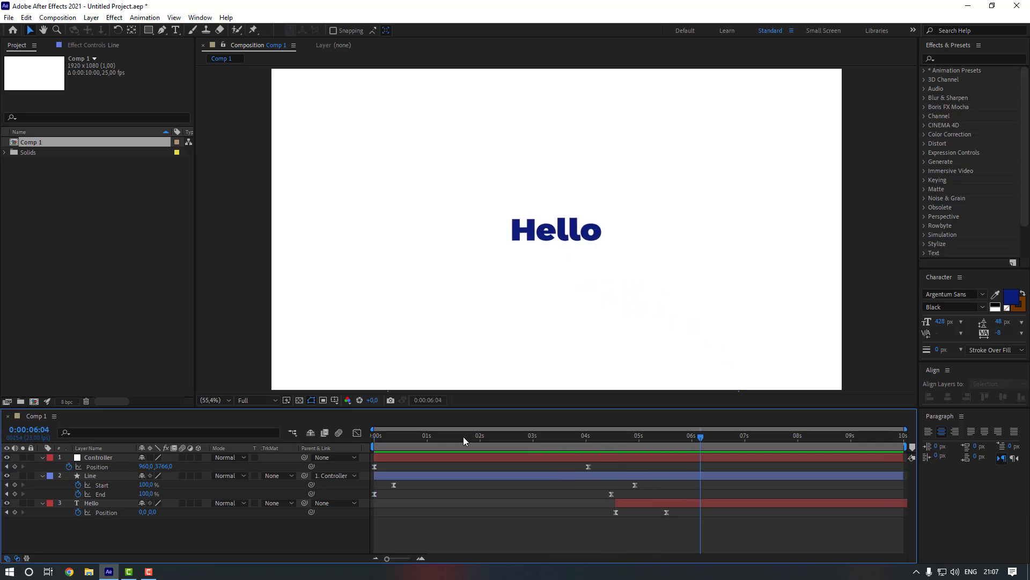
Shift the Hello layer and its keyframes slightly later, to begin at about 0:00:04:16, and preview the animation.
left_click(630, 505)
left_click_drag(626, 504, 629, 504)
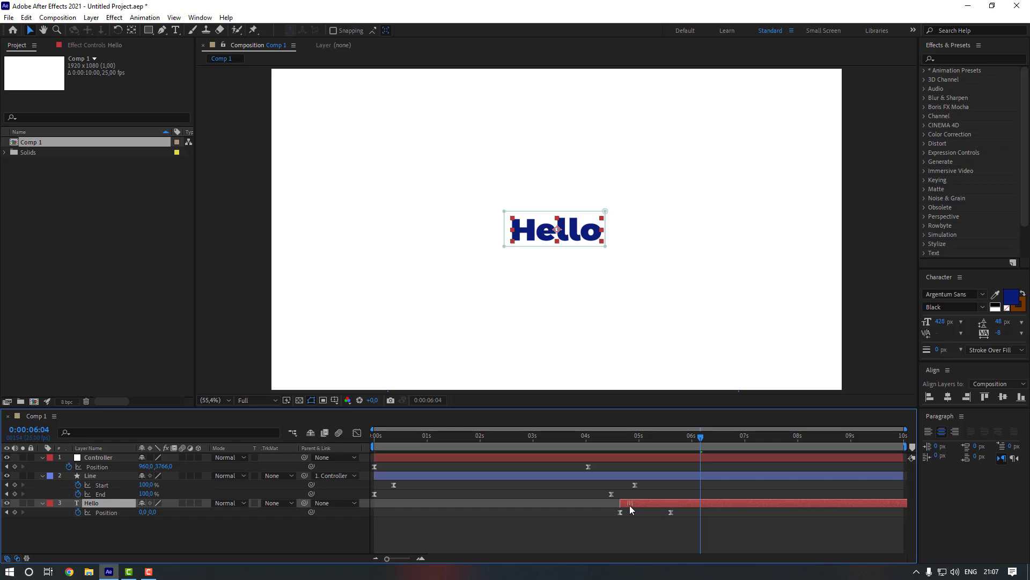
left_click(578, 486)
left_click_drag(557, 438, 503, 443)
key("space")
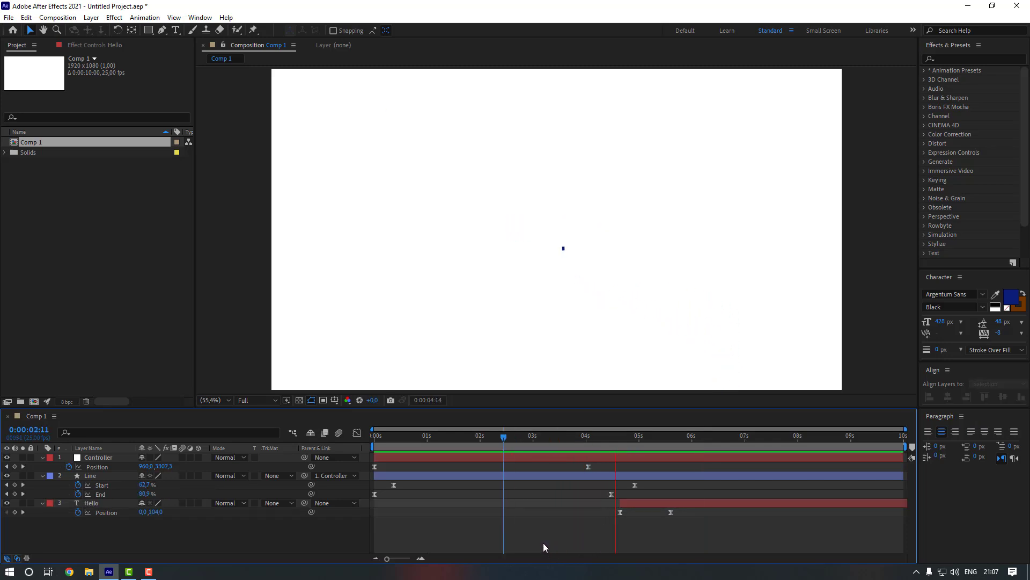
key("space")
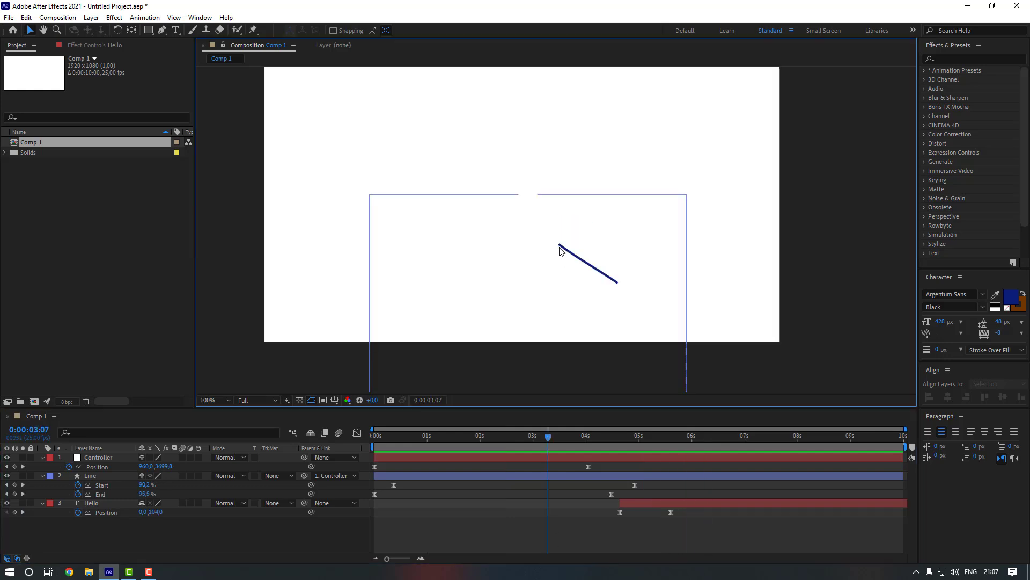
Set the Line Cap of the Line layer's Stroke 1 to Round Cap.
scroll(561, 251, "up", 2)
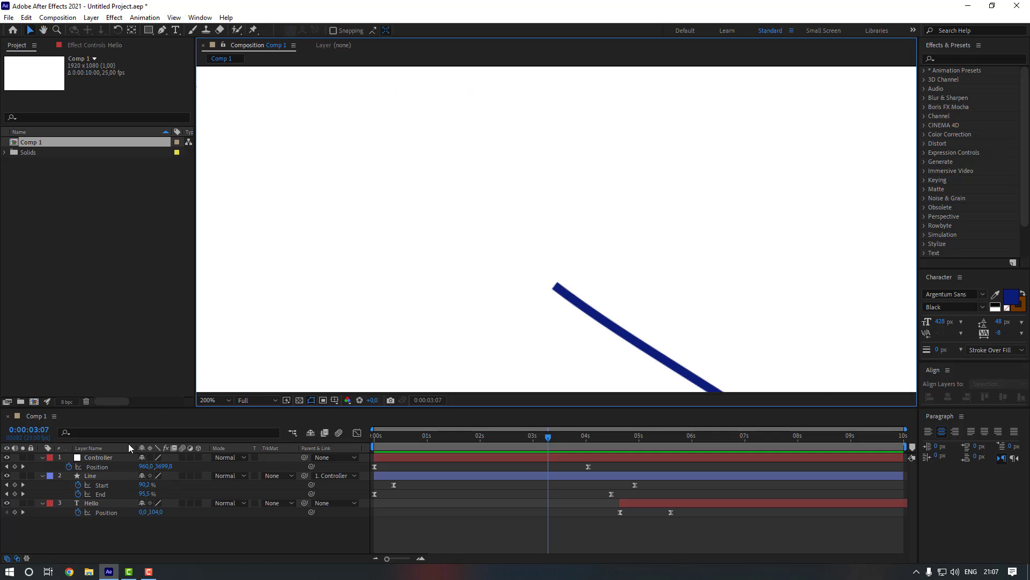
left_click(41, 475)
left_click(41, 475)
left_click(42, 475)
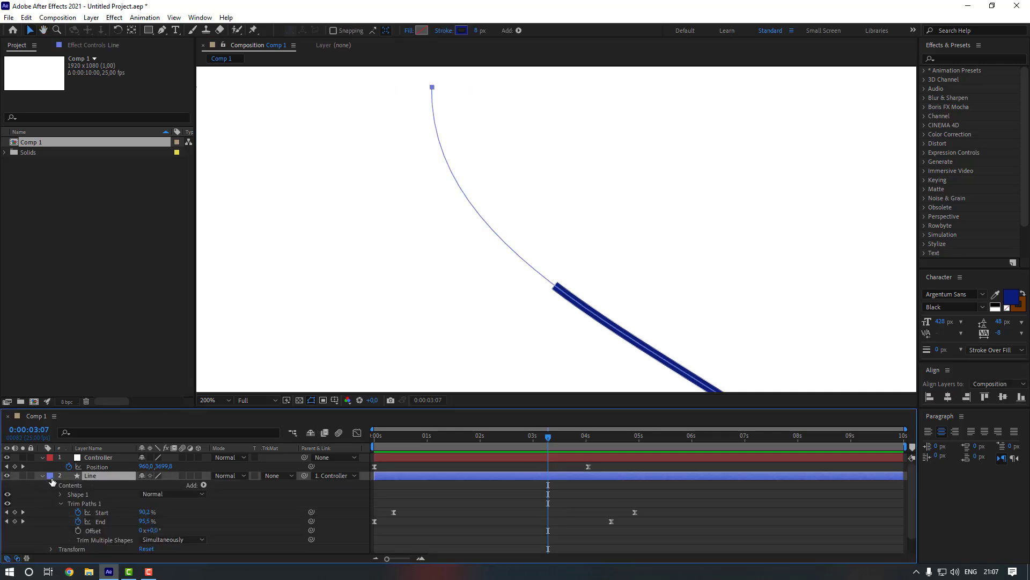
left_click(60, 494)
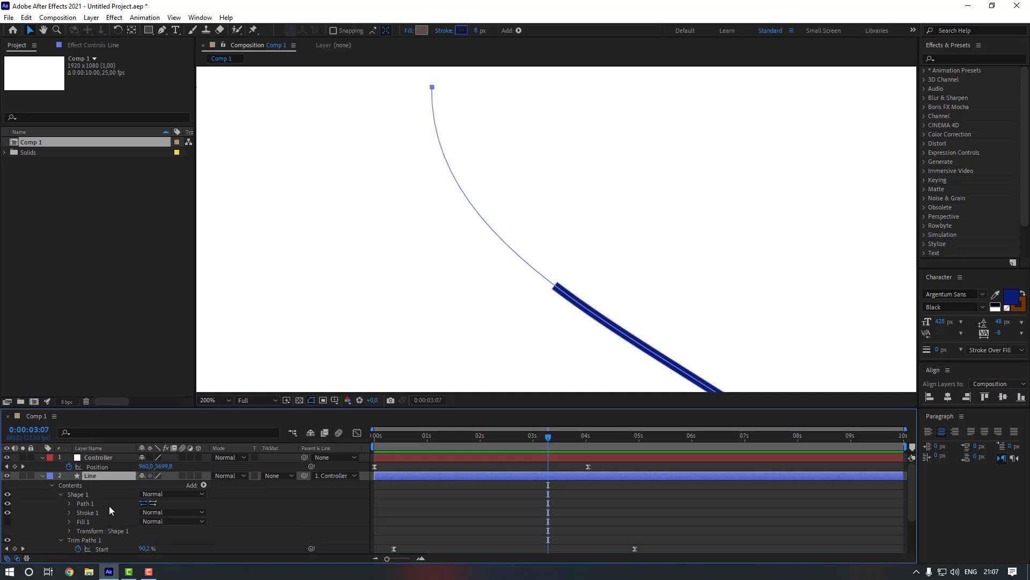
left_click(69, 513)
scroll(101, 509, "down", 3)
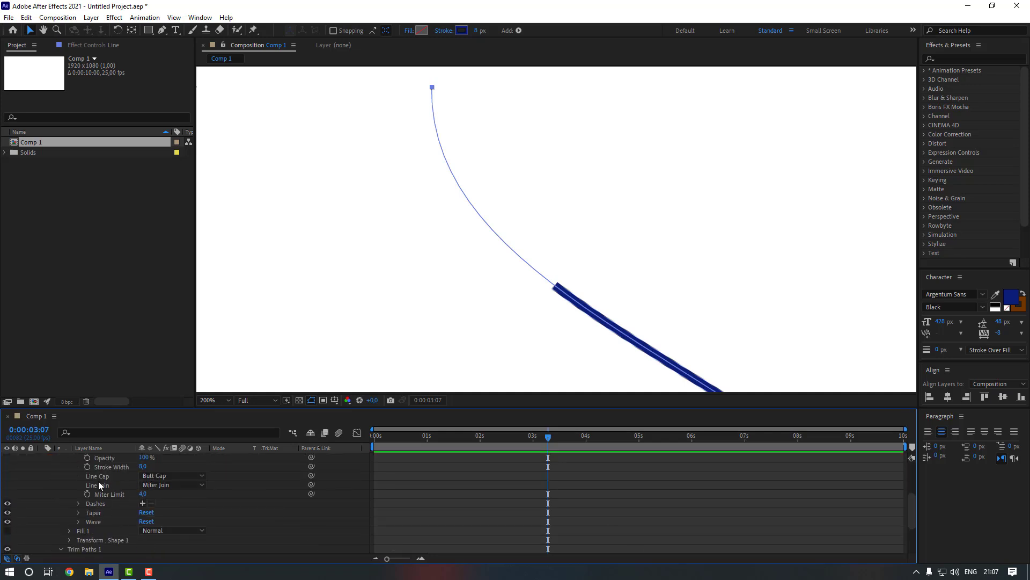
left_click(178, 476)
left_click(181, 500)
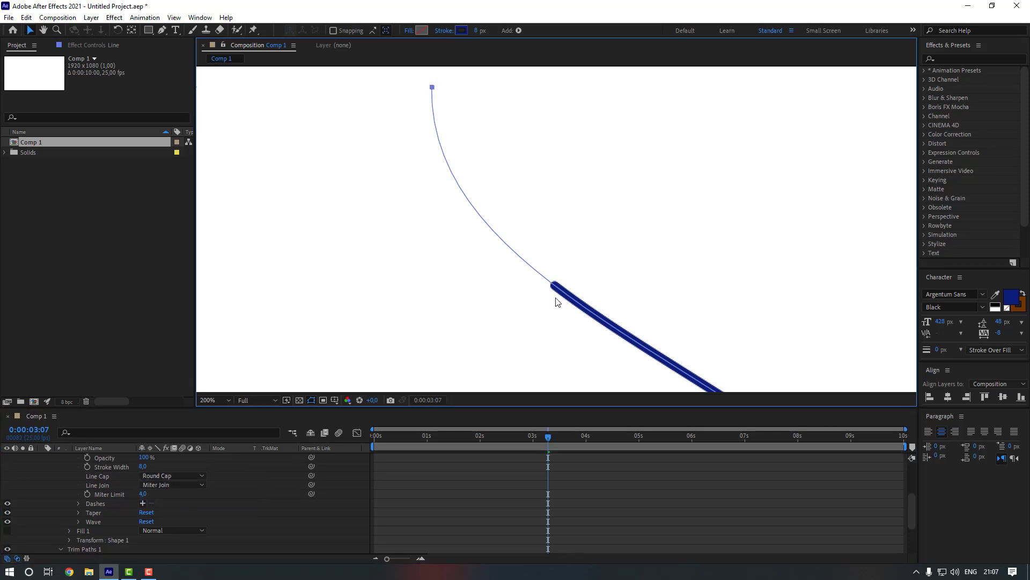
scroll(123, 489, "up", 3)
left_click(42, 475)
scroll(358, 307, "down", 2)
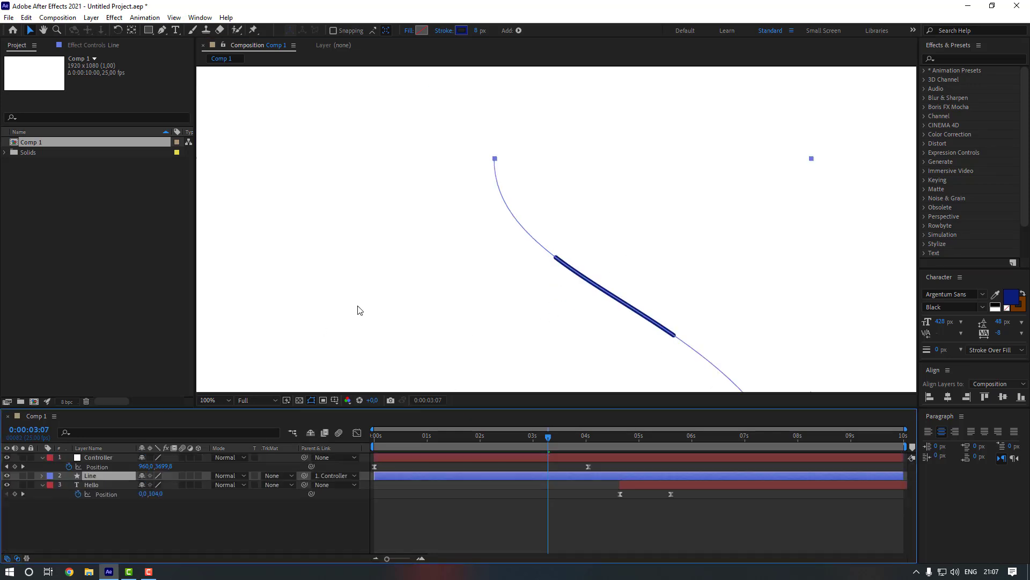
Set the composition view to Fit up to 100% and preview the animation until the Hello text has appeared.
left_click_drag(365, 297, 356, 330)
left_click(216, 399)
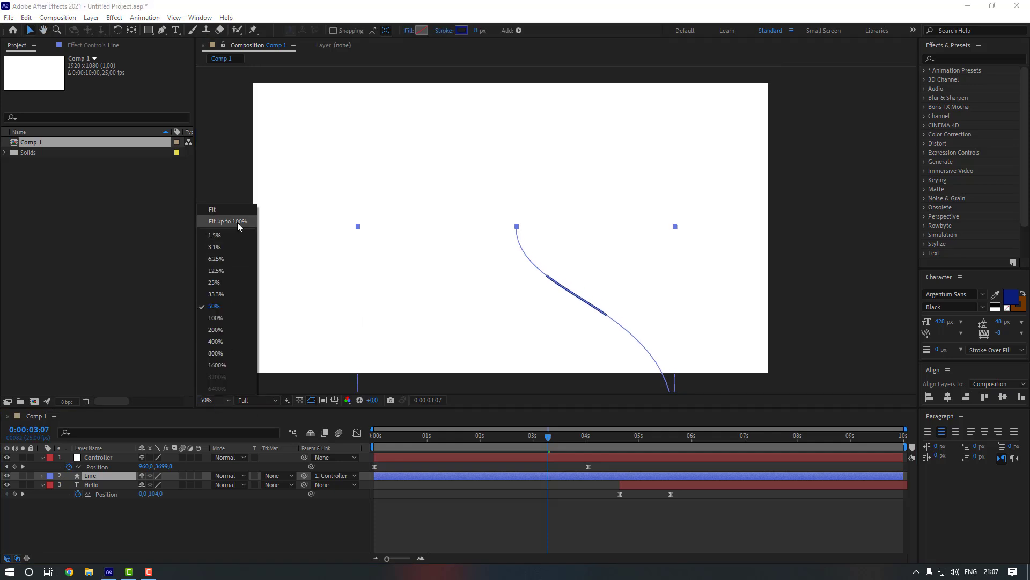
left_click(237, 222)
left_click(434, 530)
key("space")
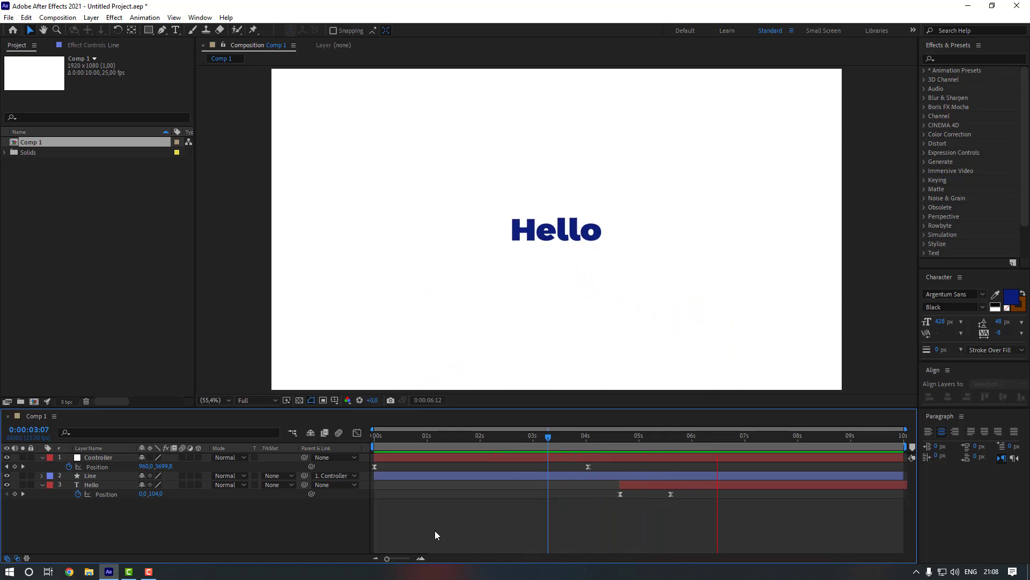
key("space")
Add the Particle Fireworks precomp from the Shape Elements of Animation Composer 3's Starter Precomps to Comp 1.
left_click(200, 17)
left_click(250, 72)
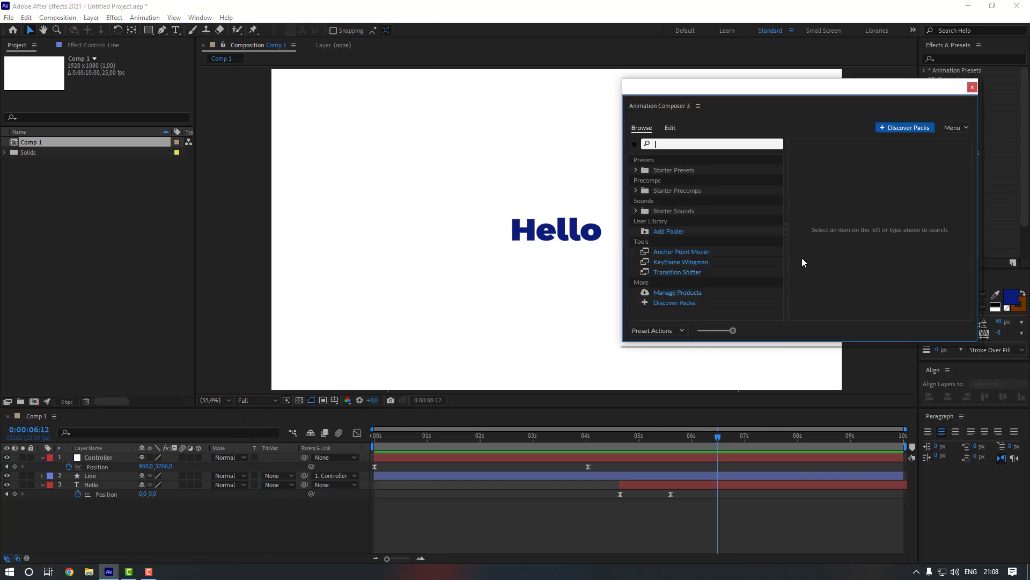
left_click(636, 191)
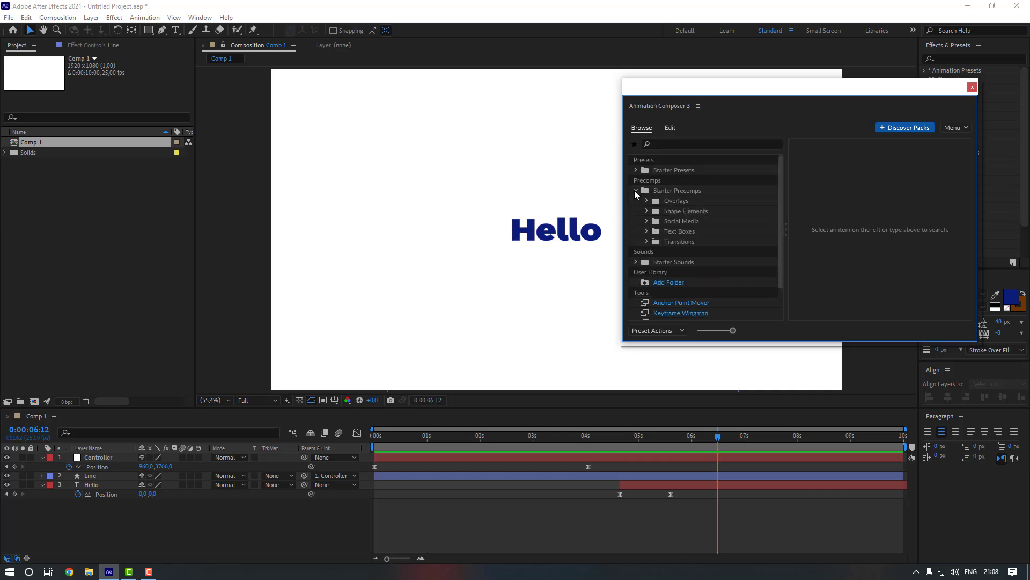
left_click(646, 211)
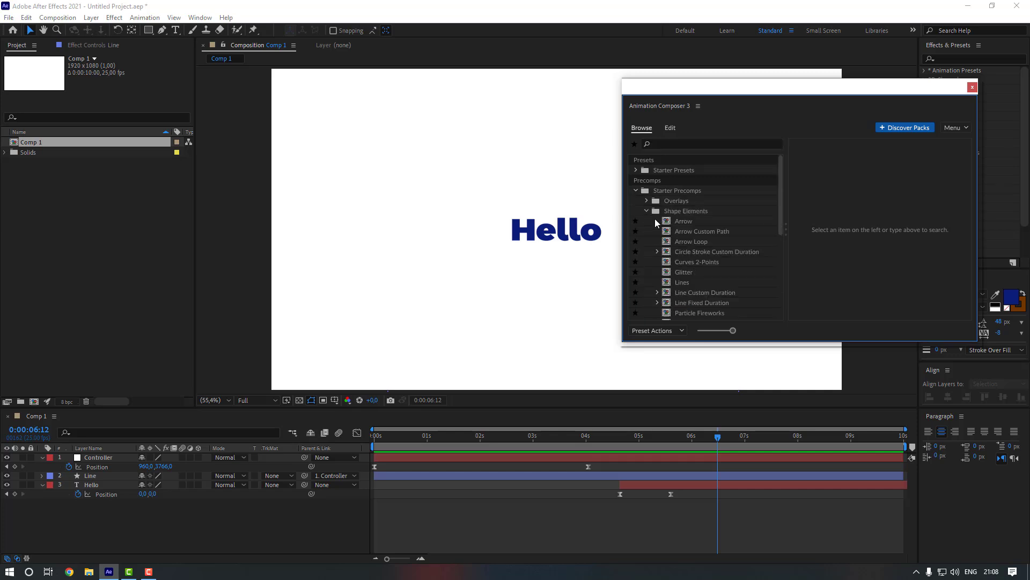
scroll(703, 287, "down", 1)
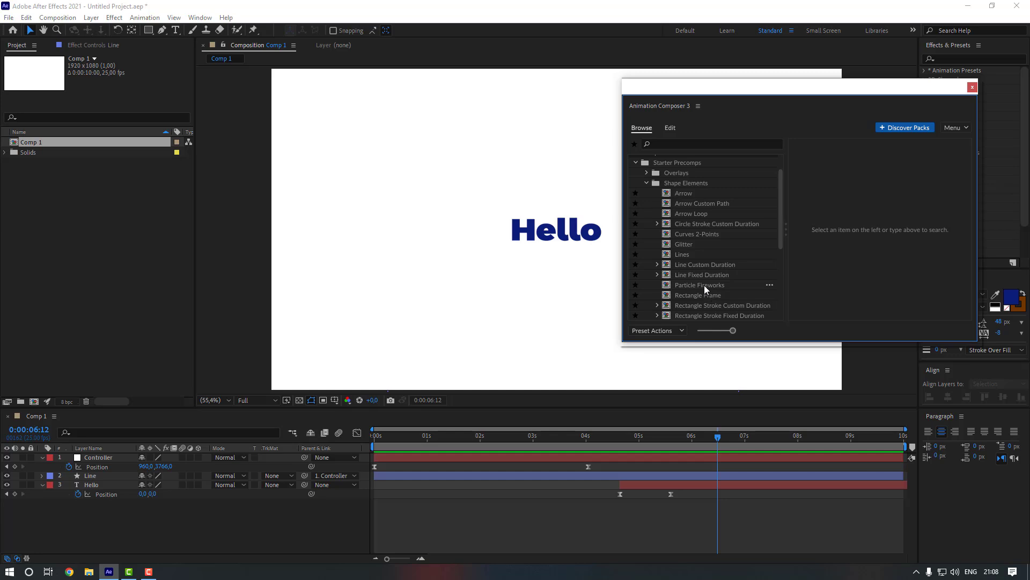
left_click(704, 285)
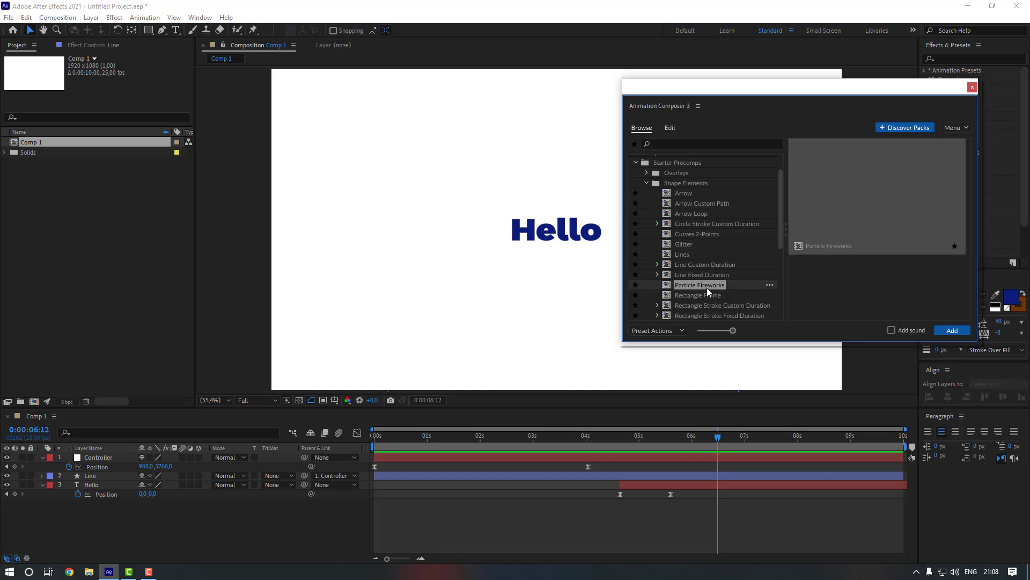
left_click(948, 332)
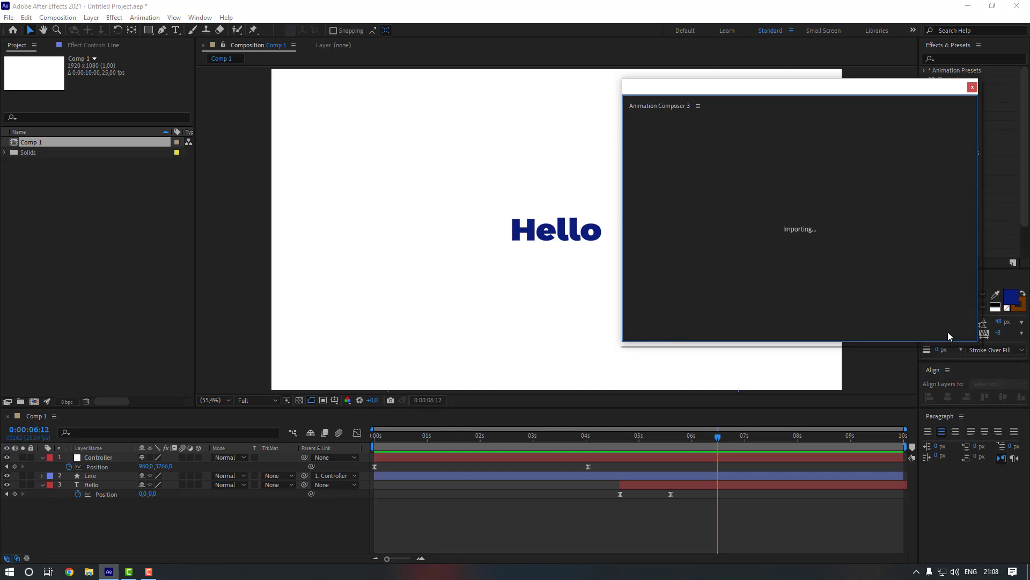
Set Color 1 of Particle Fireworks to 4155BE, a lighter shade of the sampled Hello blue, and copy its hex code.
left_click(834, 241)
left_click(938, 410)
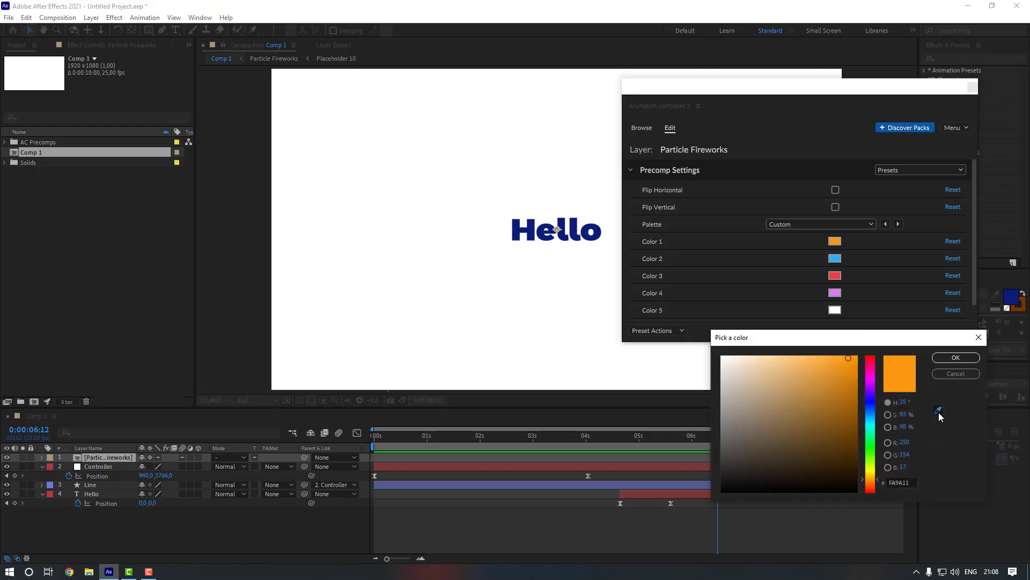
left_click(575, 222)
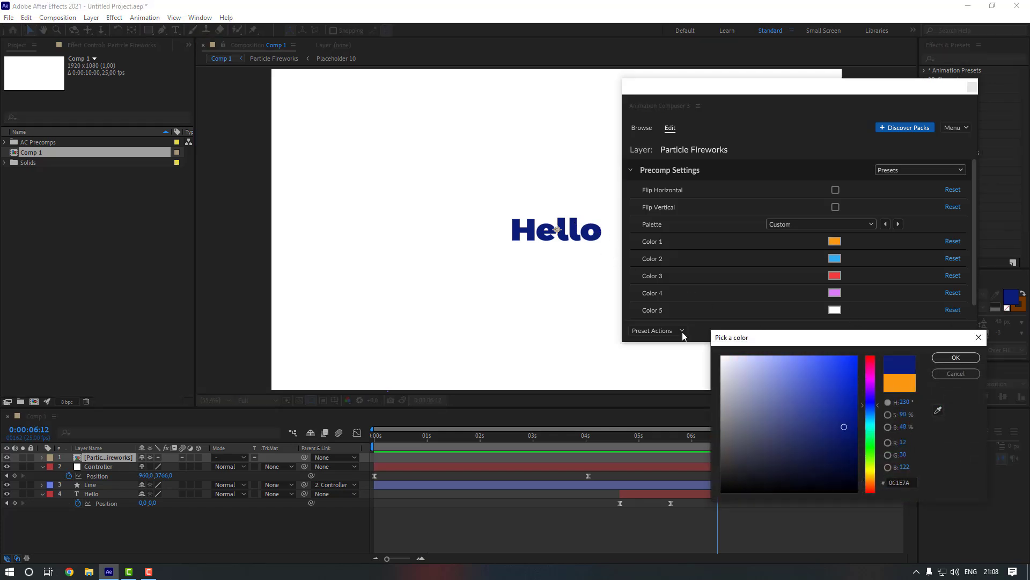
left_click_drag(844, 426, 795, 406)
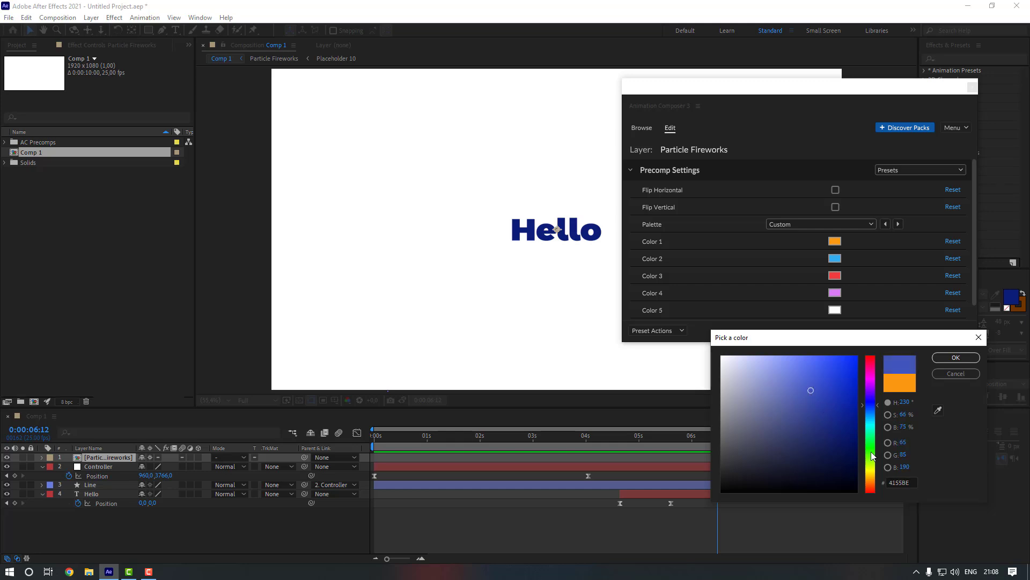
left_click(896, 481)
key("ctrl+c")
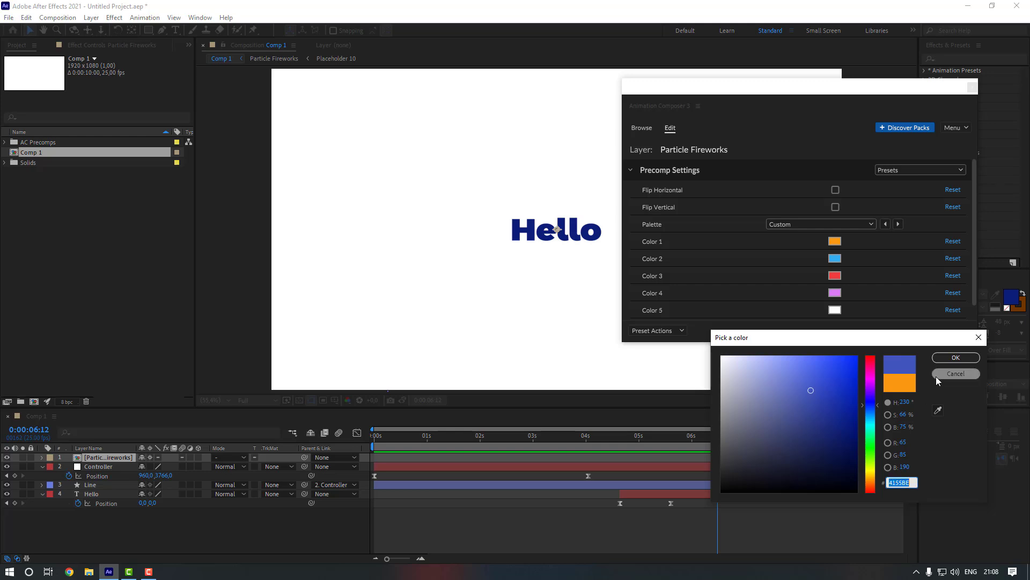
left_click(945, 363)
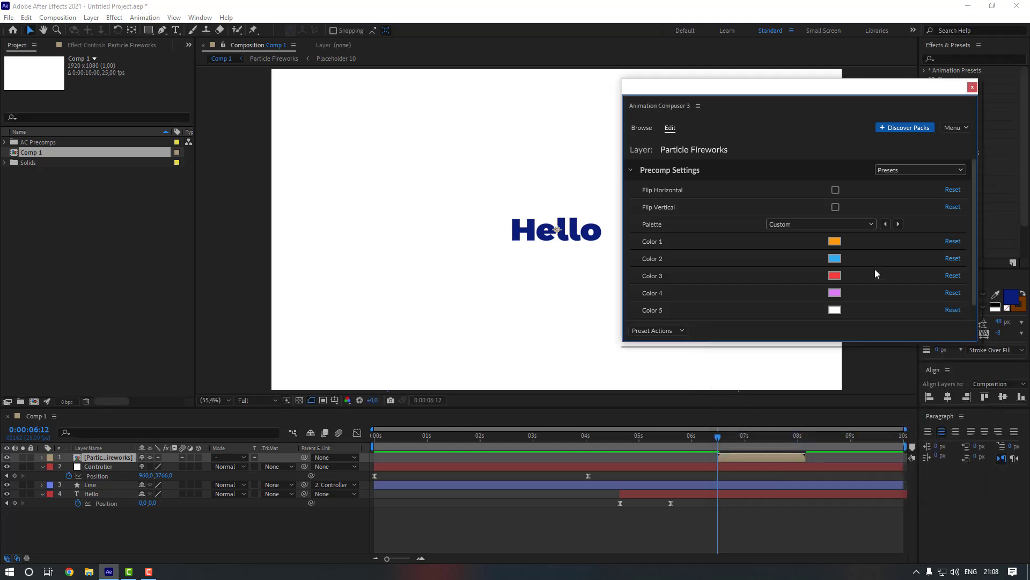
Apply the copied colour 4155BE to Color 2 through Color 5 of Particle Fireworks.
left_click(835, 258)
left_click(950, 363)
left_click(835, 276)
key("ctrl+v")
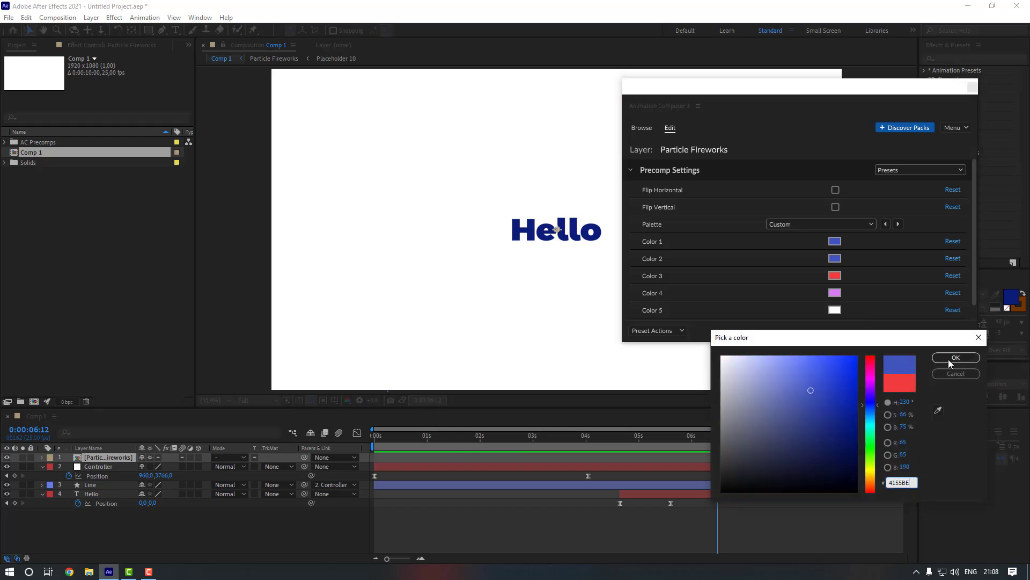
left_click(948, 361)
left_click(835, 292)
key("ctrl+v")
left_click(948, 361)
left_click(837, 310)
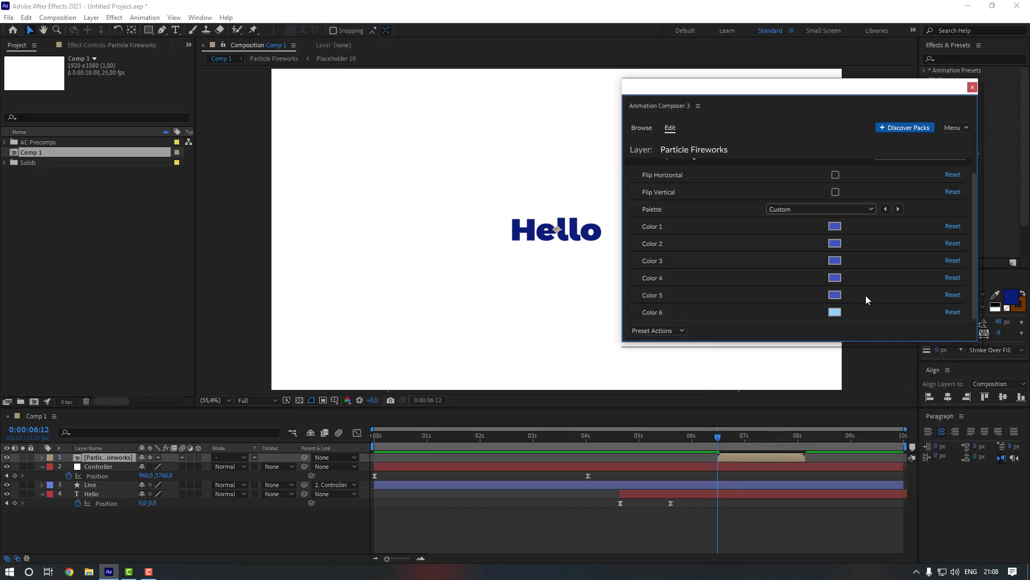
Close Animation Composer, move the Particle Fireworks layer to begin at about 0:00:05:00, and preview it with the Hello reveal.
left_click(972, 87)
left_click_drag(734, 460, 630, 456)
left_click(604, 437)
key("space")
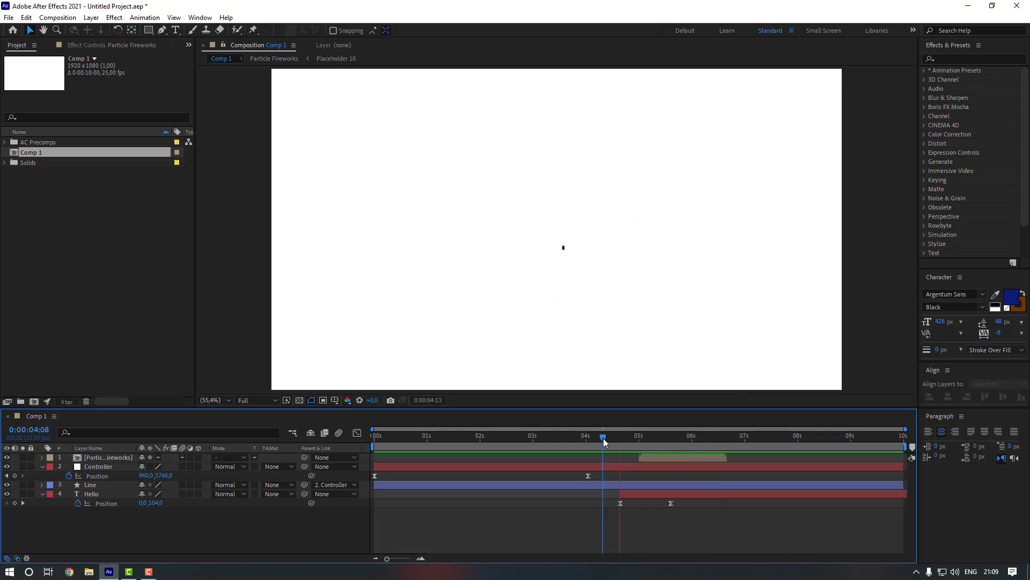
key("space")
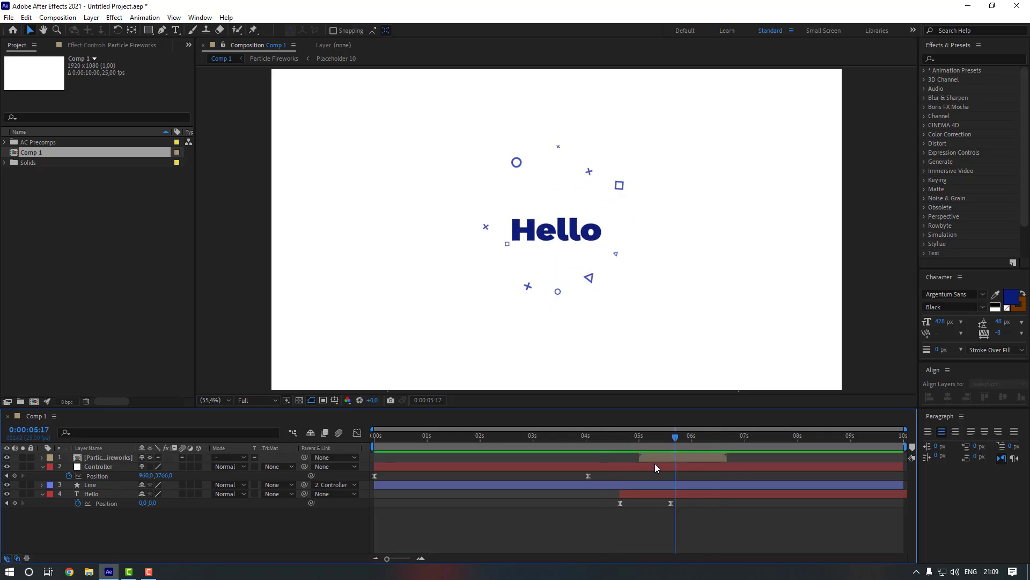
Move the Particle Fireworks layer earlier, to begin at about 0:00:04:18, and preview its timing from 0:00:04:10.
left_click(651, 458)
left_click(608, 456)
left_click(607, 441)
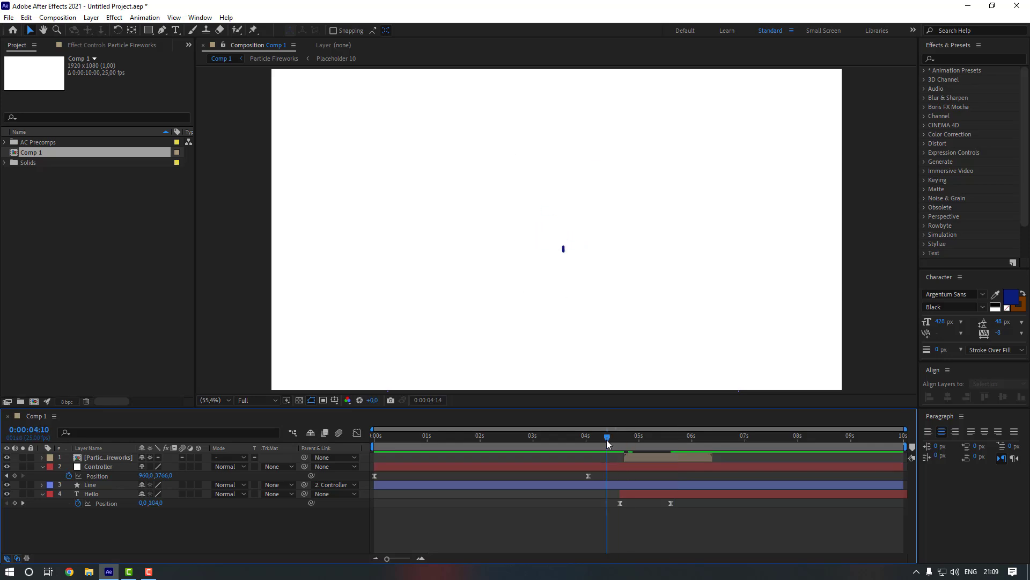
key("space")
key("space")
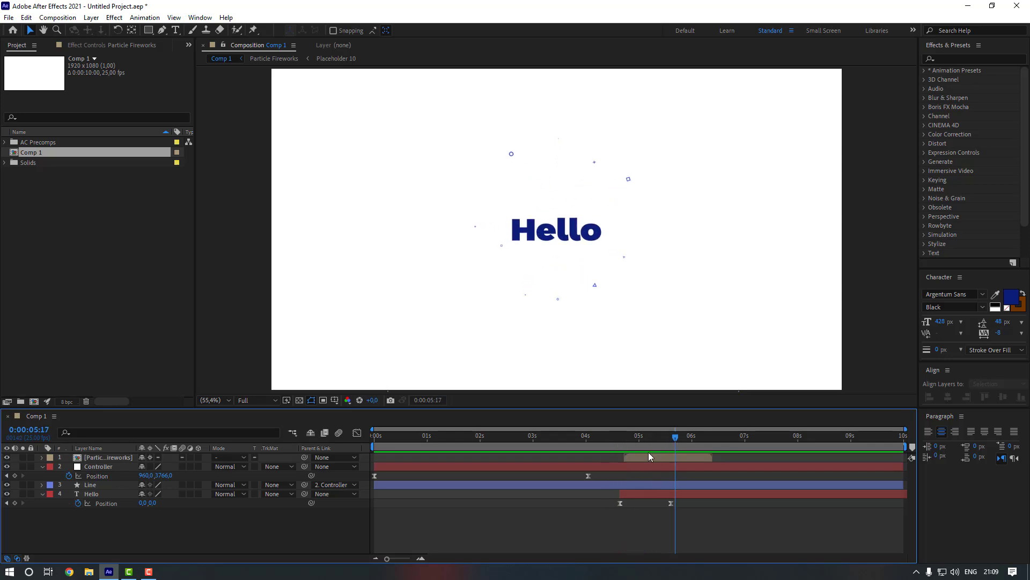
Place the Particle Fireworks layer beneath the Hello layer in the stacking order and preview the burst behind the text.
left_click(649, 457)
left_click(650, 436)
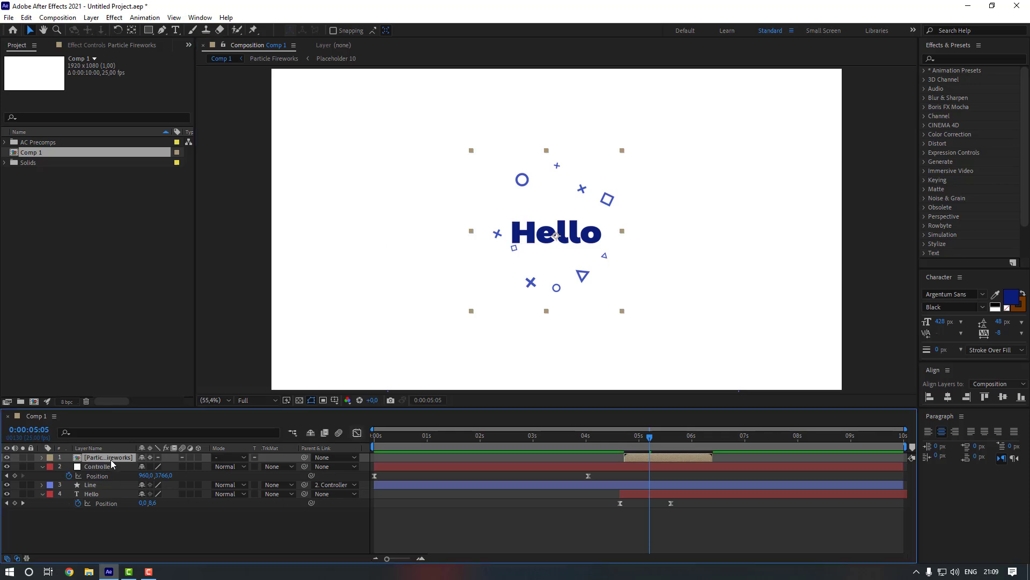
left_click_drag(114, 461, 108, 501)
left_click(537, 529)
left_click(584, 437)
key("space")
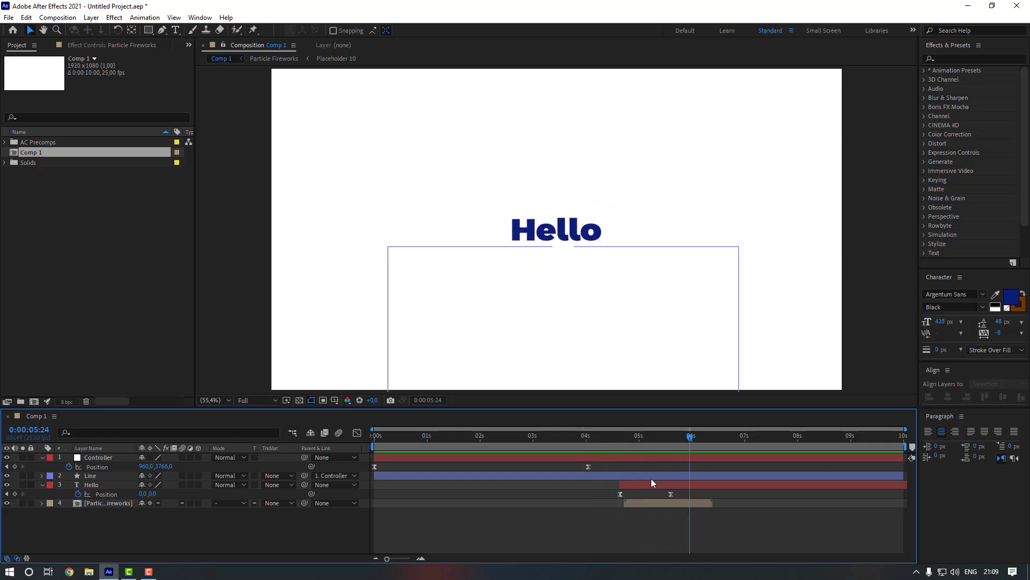
left_click(590, 232)
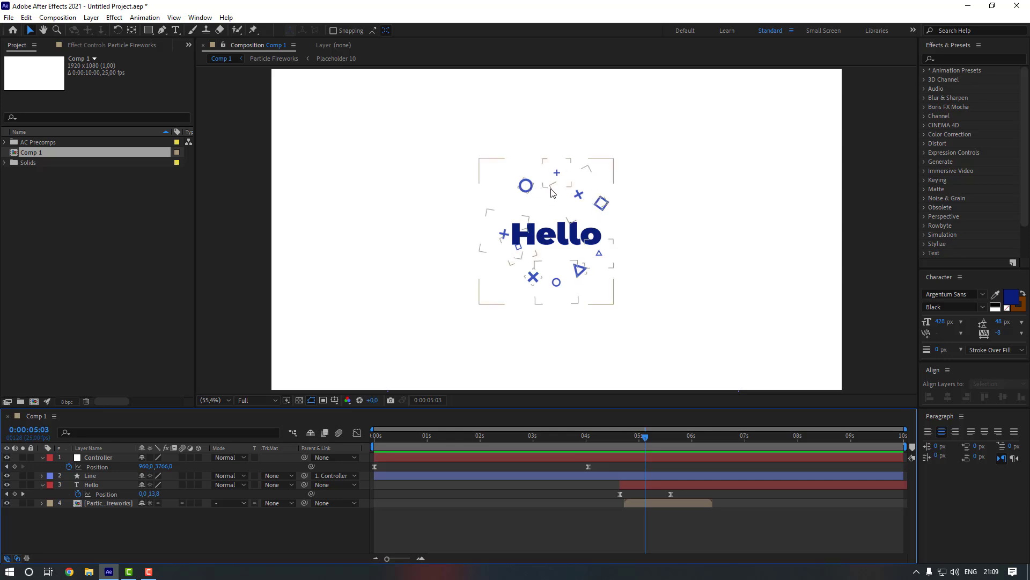
Find the Fill effect under Generate and apply it to the Particle Fireworks layer.
left_click(959, 60)
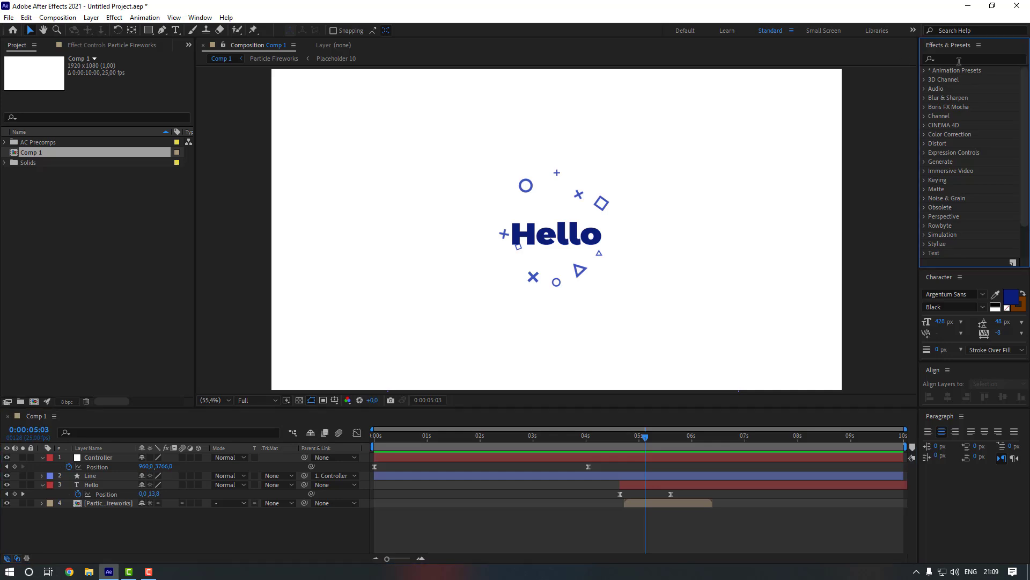
left_click(961, 60)
type("fill")
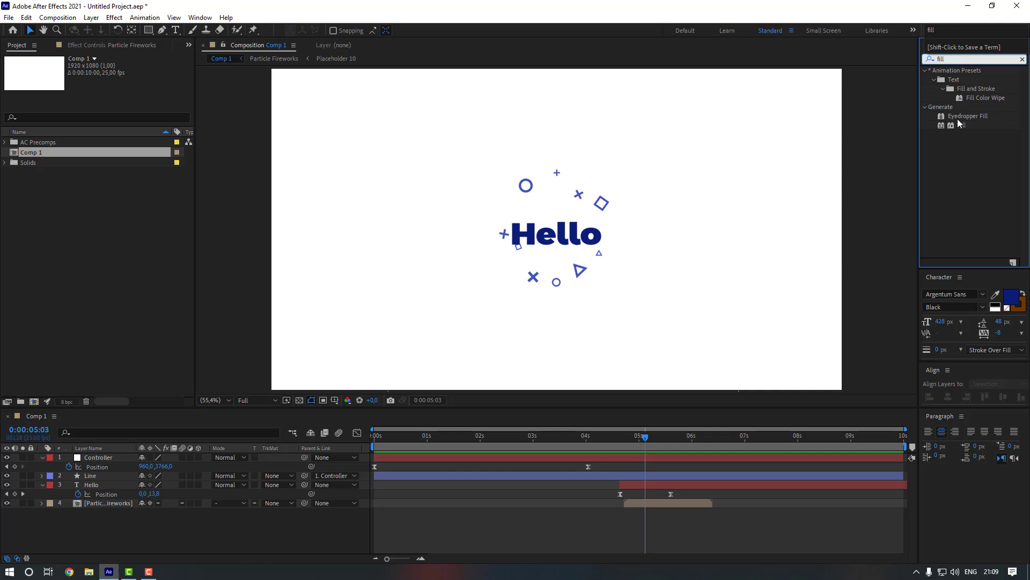
left_click_drag(959, 124, 655, 503)
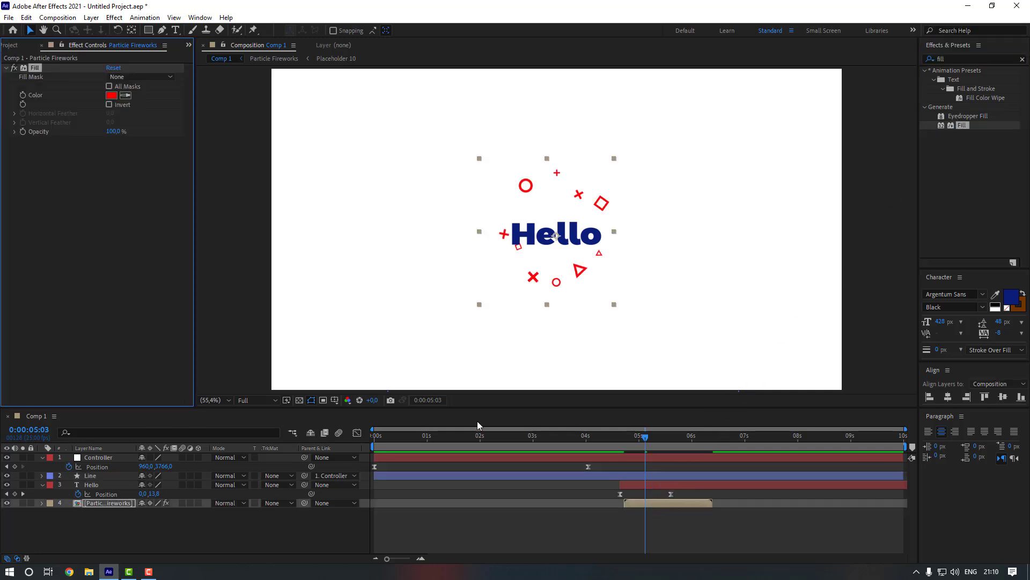
Sample the Hello text's blue for the Particle Fireworks Fill, lighten it to 536BE6, and preview the animation.
left_click(126, 95)
left_click(535, 230)
left_click(109, 95)
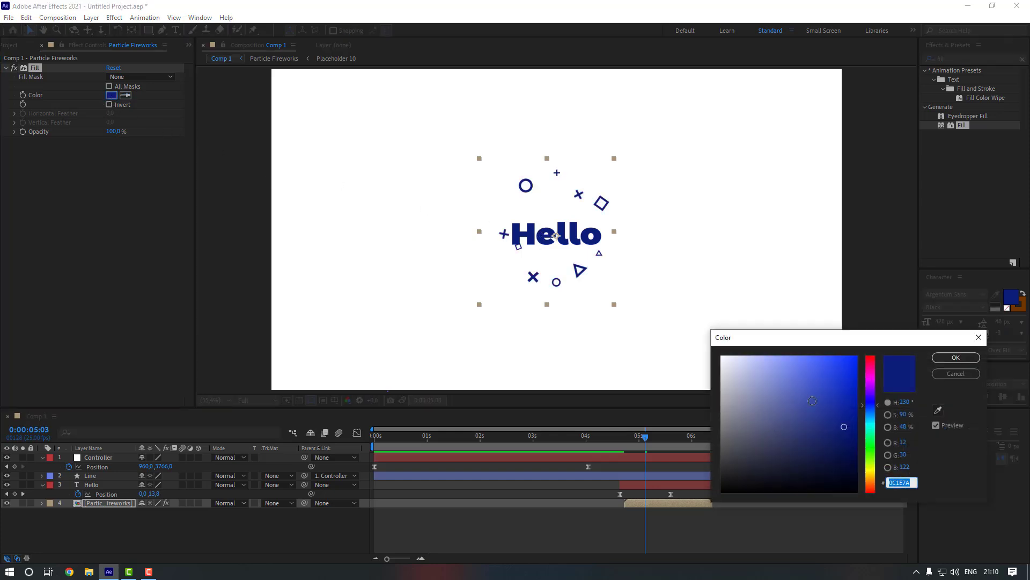
left_click_drag(838, 410, 805, 367)
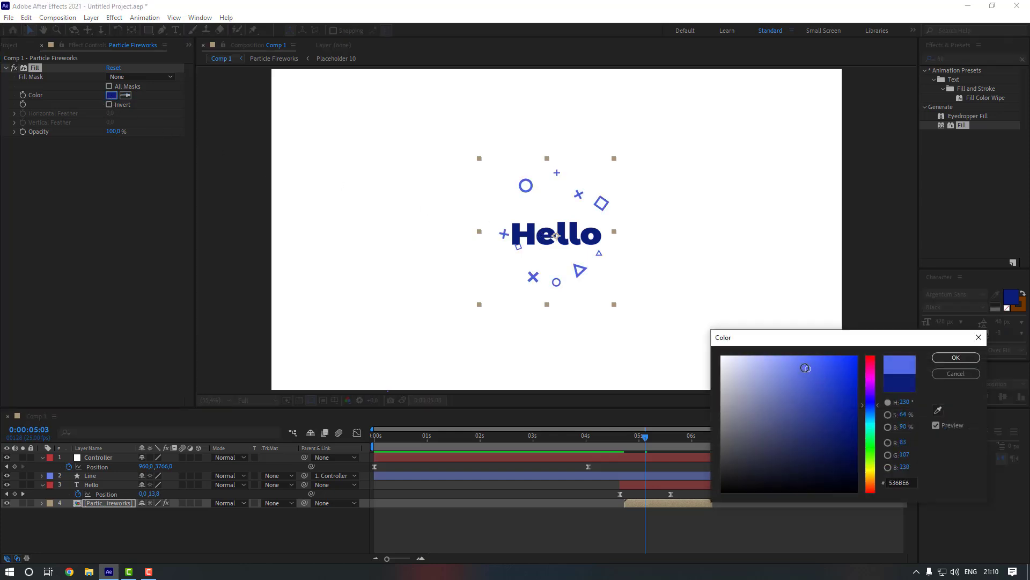
left_click(956, 357)
left_click_drag(646, 531, 543, 576)
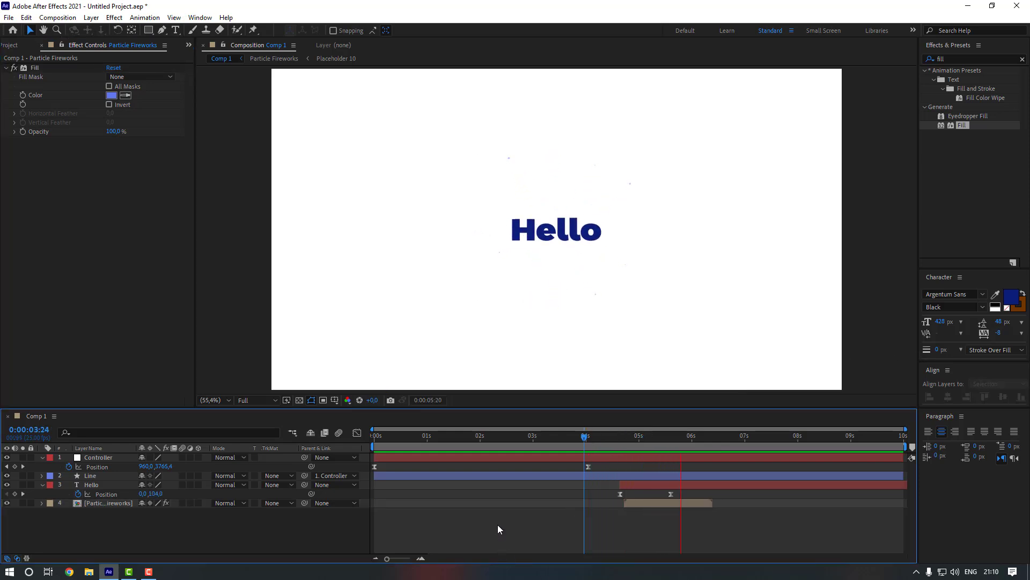
key("space")
Enlarge the Particle Fireworks layer to a scale of about 137%, checking the burst around 0:00:05:11.
left_click(98, 503)
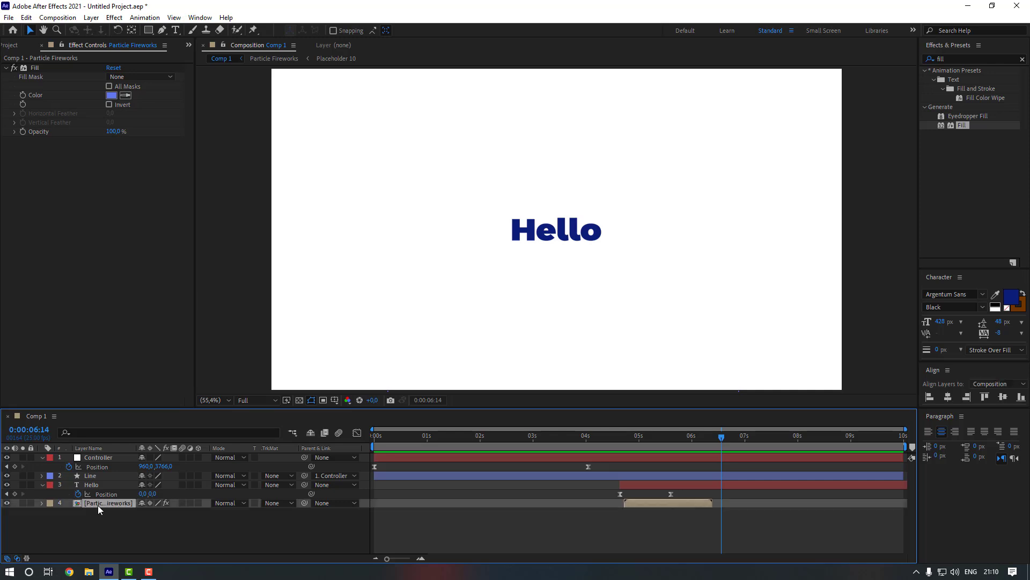
key("s")
left_click_drag(155, 513, 171, 513)
left_click(660, 436)
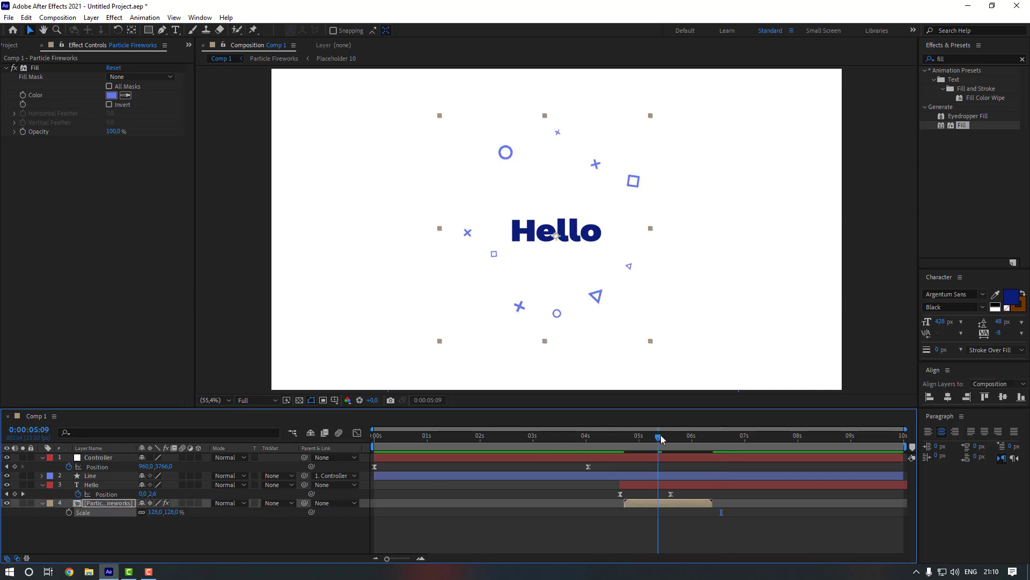
left_click_drag(157, 512, 162, 512)
left_click(160, 512)
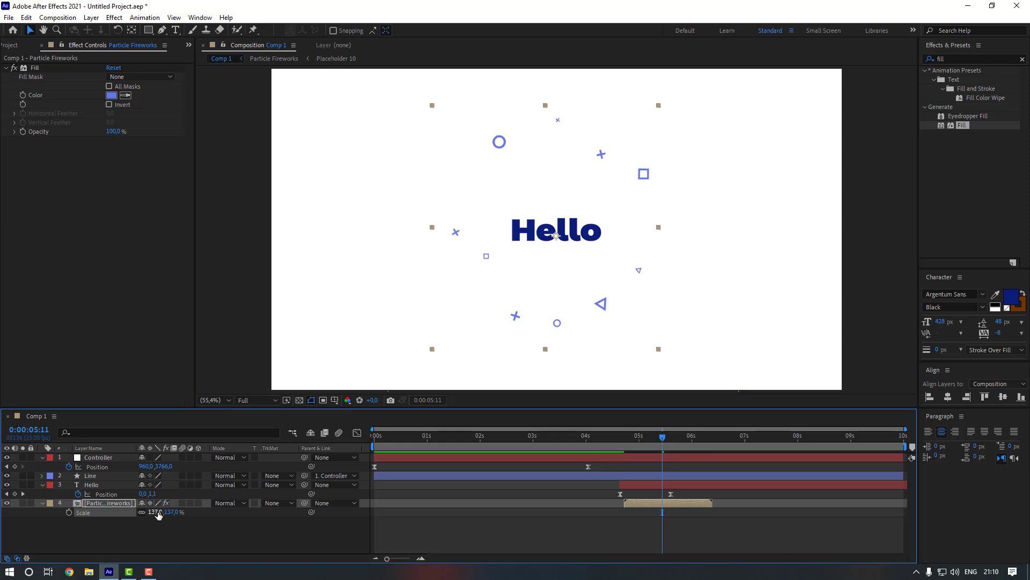
left_click(167, 518)
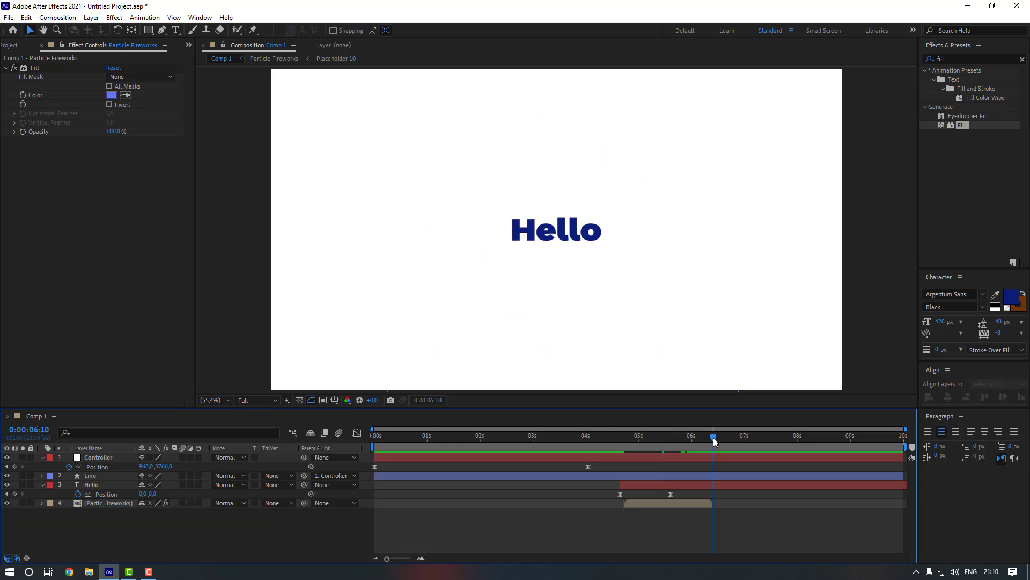
End the work area at 0:00:06:08, just as the fireworks finish, and preview the trimmed animation.
mouse_move(714, 437)
left_mouse_down()
mouse_move(633, 449)
mouse_move(709, 439)
left_mouse_up()
key("n")
key("space")
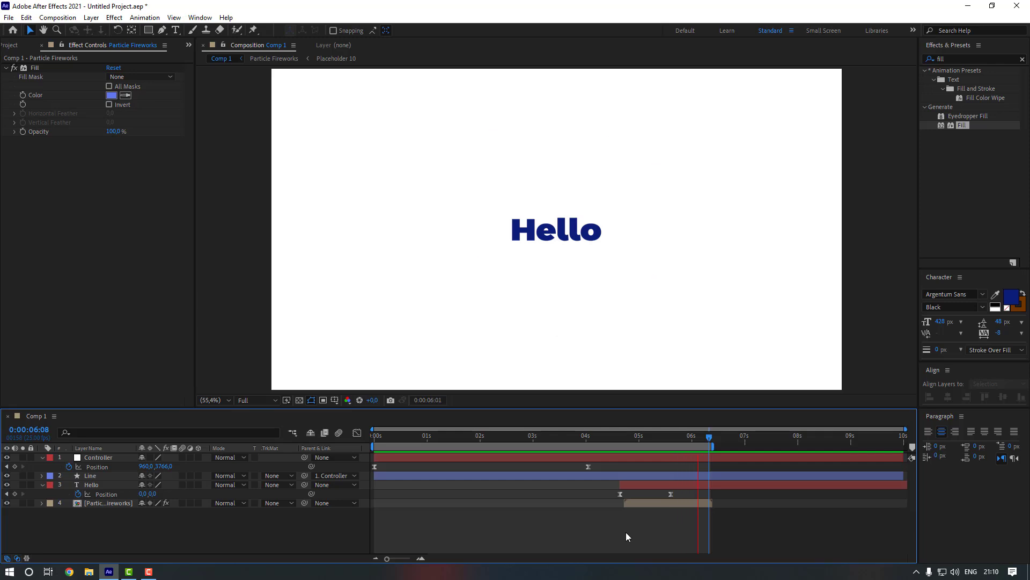
key("space")
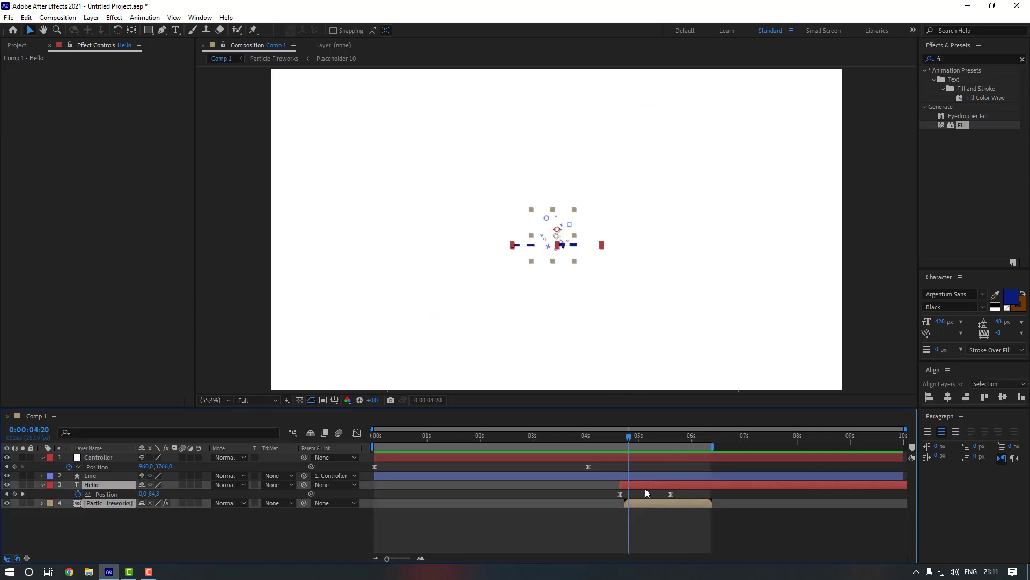
Shift the Hello and Particle Fireworks layers together so Hello begins at about 0:00:04:20, and preview the complete animation.
left_click_drag(643, 485, 649, 484)
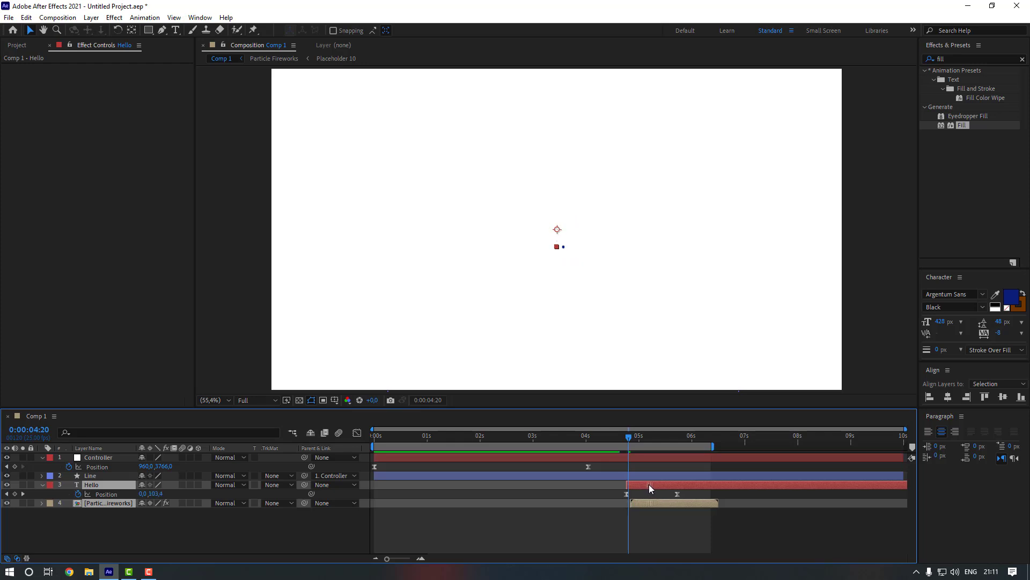
left_click_drag(630, 438, 633, 439)
left_click_drag(643, 484, 646, 484)
left_click_drag(634, 439, 522, 439)
left_click(581, 539)
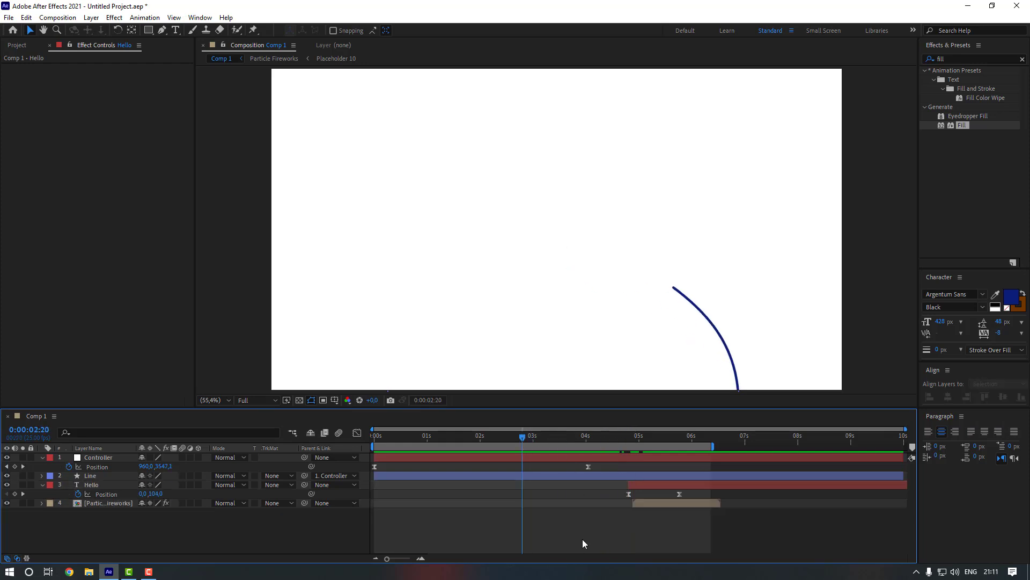
key("space")
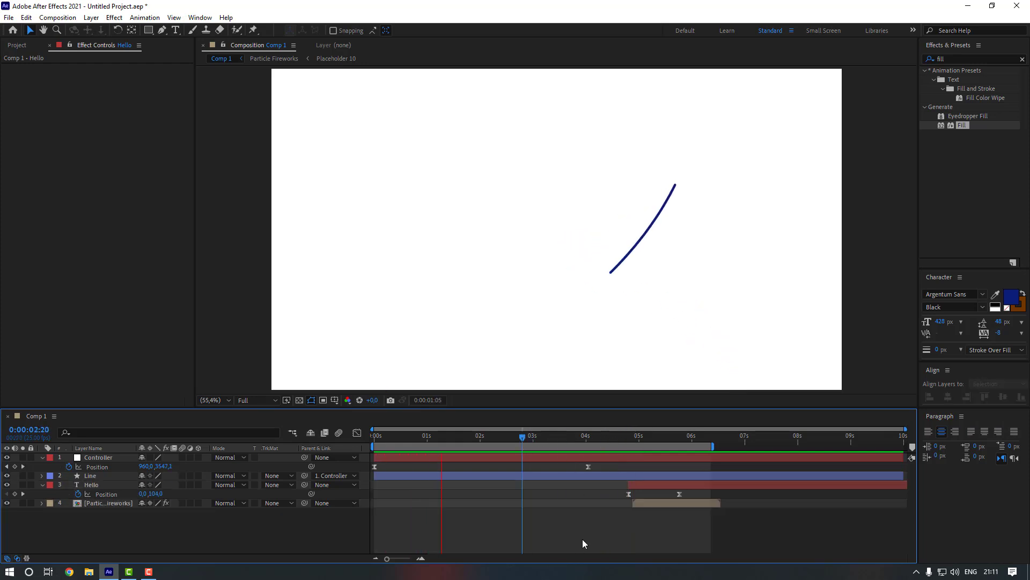